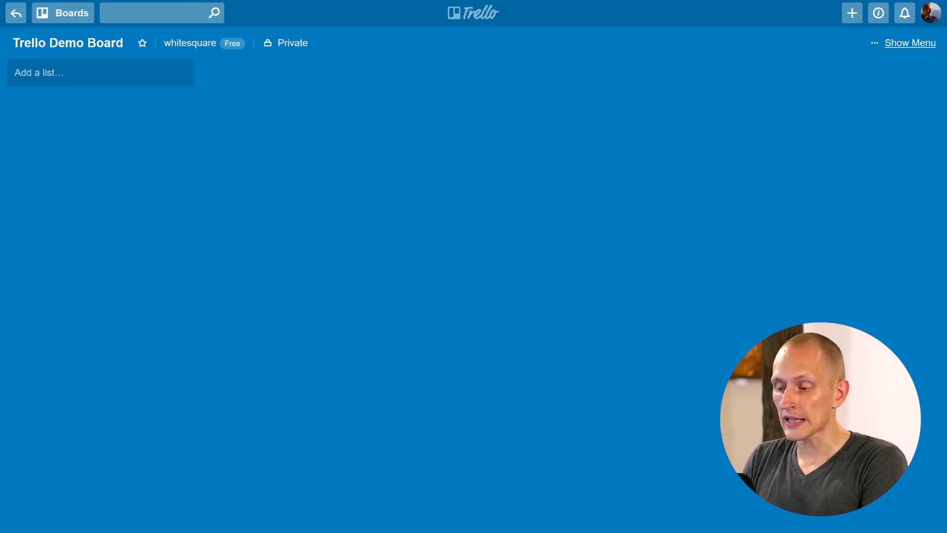
- Add the Braindump, To Do and Priority lists to the board
{"action": "left_click", "coordinate": [67, 75]}
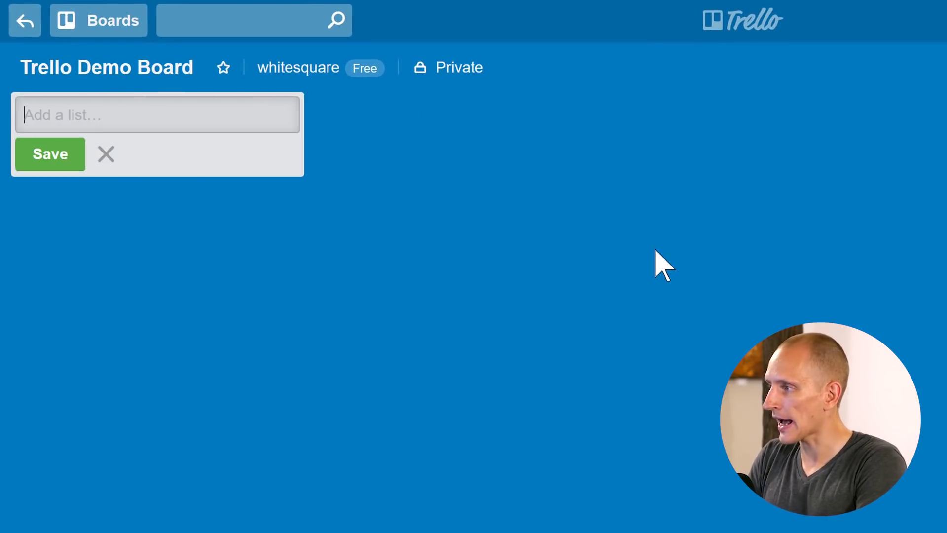
{"action": "type", "text": "Braindump"}
{"action": "key", "text": "Return"}
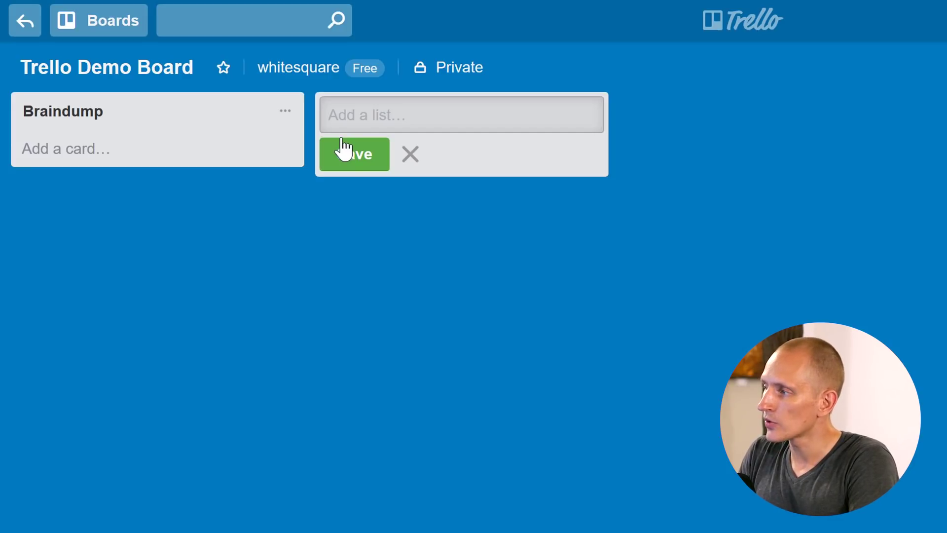
{"action": "type", "text": "To Do"}
{"action": "key", "text": "Return"}
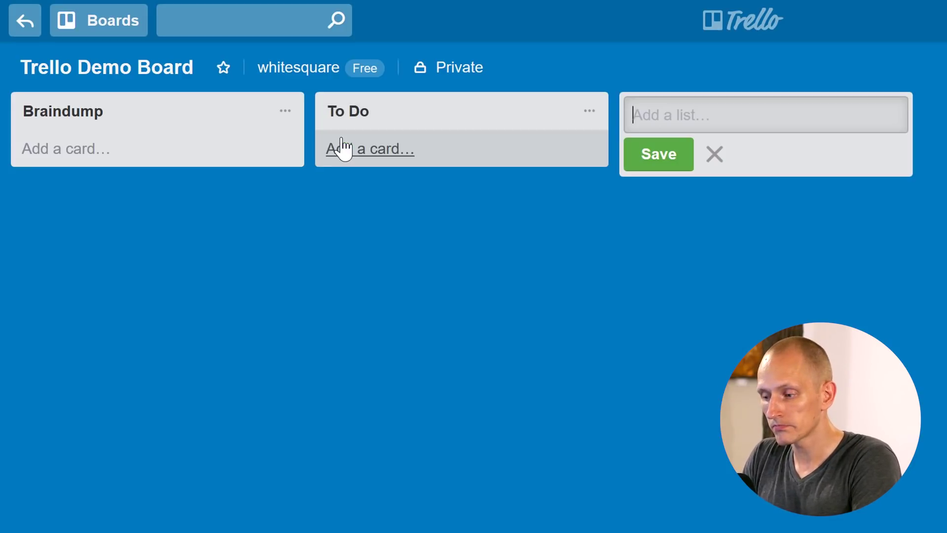
{"action": "type", "text": "Priority"}
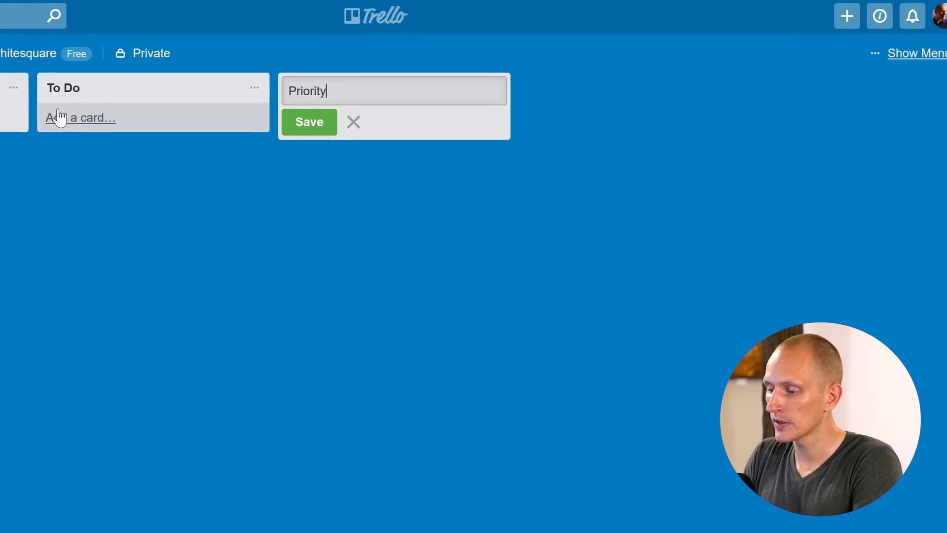
{"action": "key", "text": "Return"}
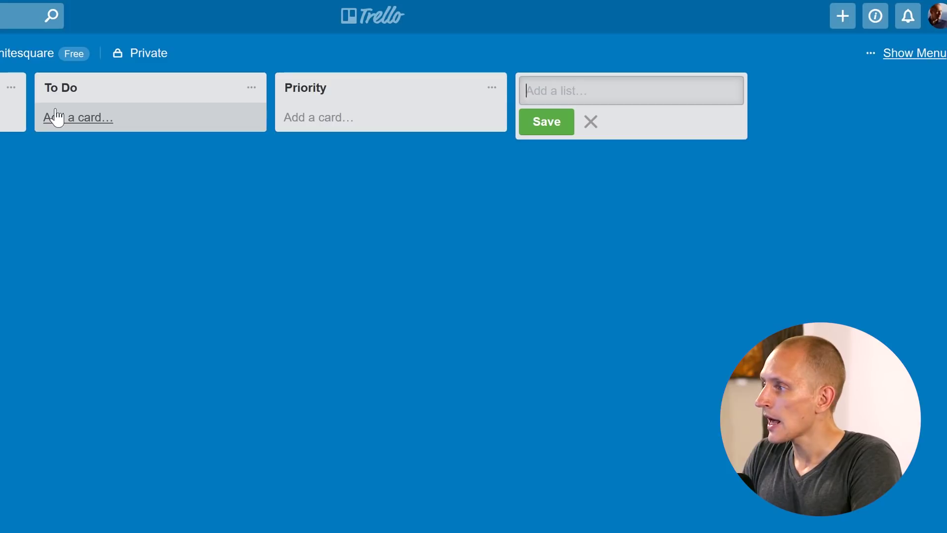
- Add the Today, Waiting and Done lists, then dismiss the empty list form
{"action": "type", "text": "Today"}
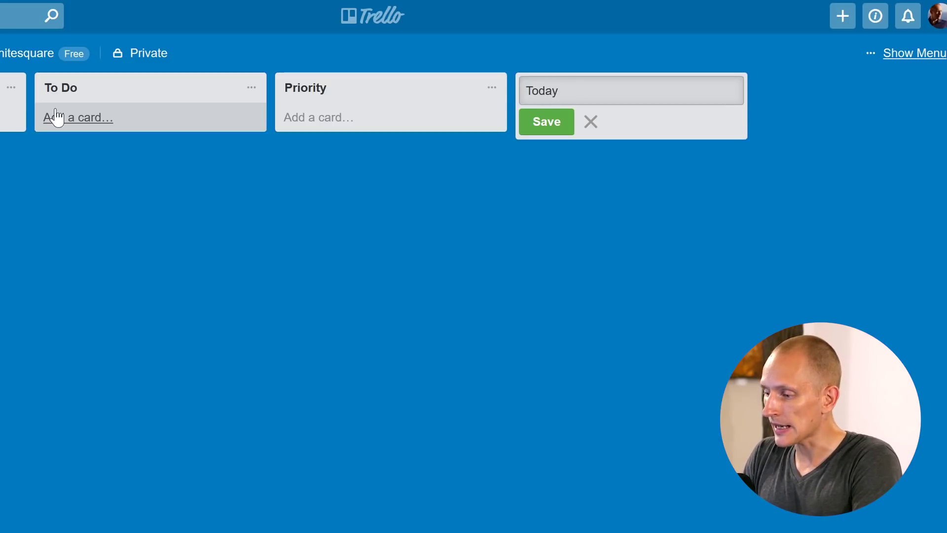
{"action": "key", "text": "Return"}
{"action": "type", "text": "Waiting"}
{"action": "key", "text": "Return"}
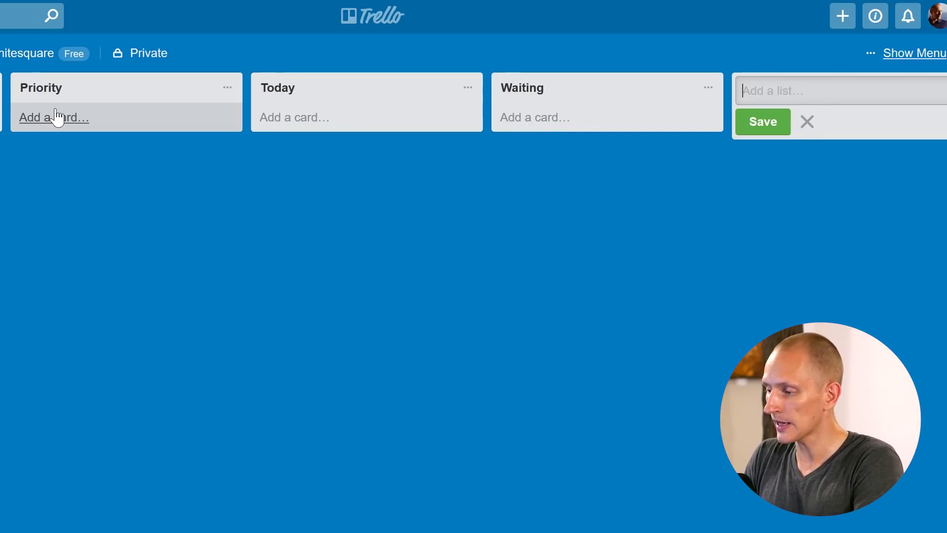
{"action": "type", "text": "Done"}
{"action": "key", "text": "Return"}
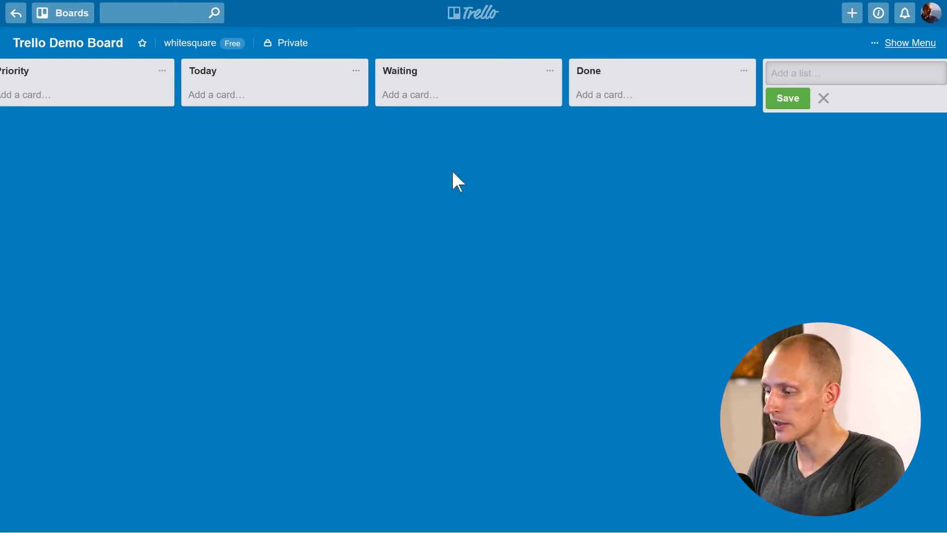
{"action": "key", "text": "Escape"}
{"action": "scroll", "coordinate": [559, 520], "scroll_direction": "left", "scroll_amount": 8}
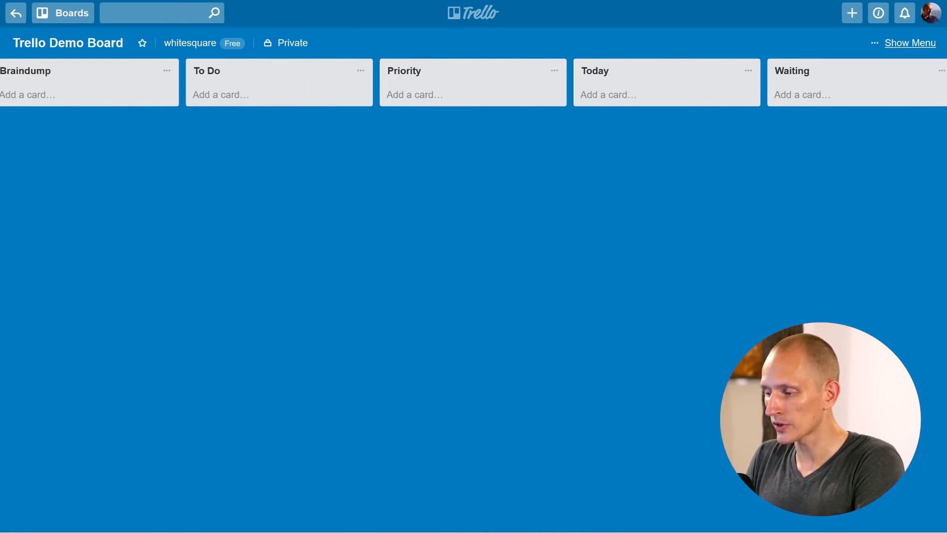
- Create the card 'This is a card' in Braindump and open its details
{"action": "left_click", "coordinate": [44, 96]}
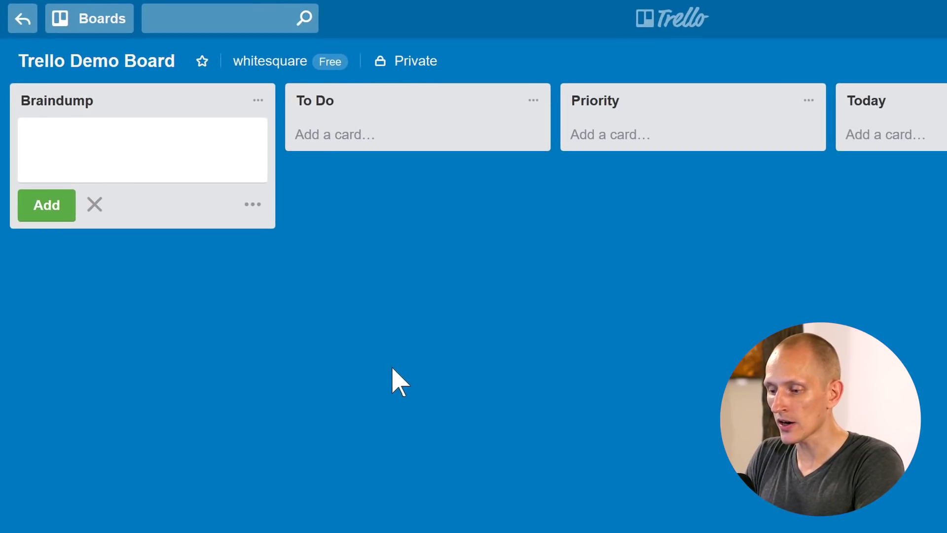
{"action": "type", "text": "A"}
{"action": "key", "text": "BackSpace"}
{"action": "type", "text": "This is a"}
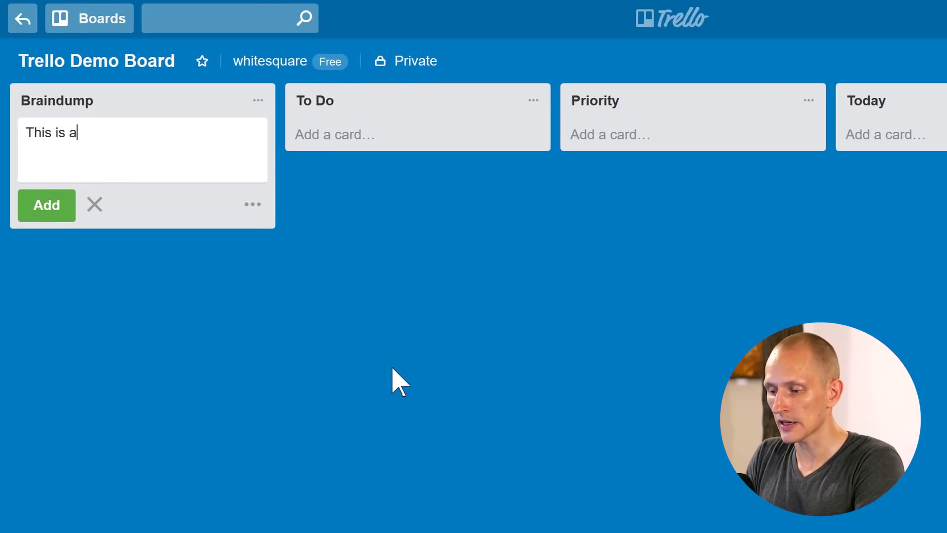
{"action": "type", "text": " card"}
{"action": "key", "text": "Return"}
{"action": "key", "text": "Escape"}
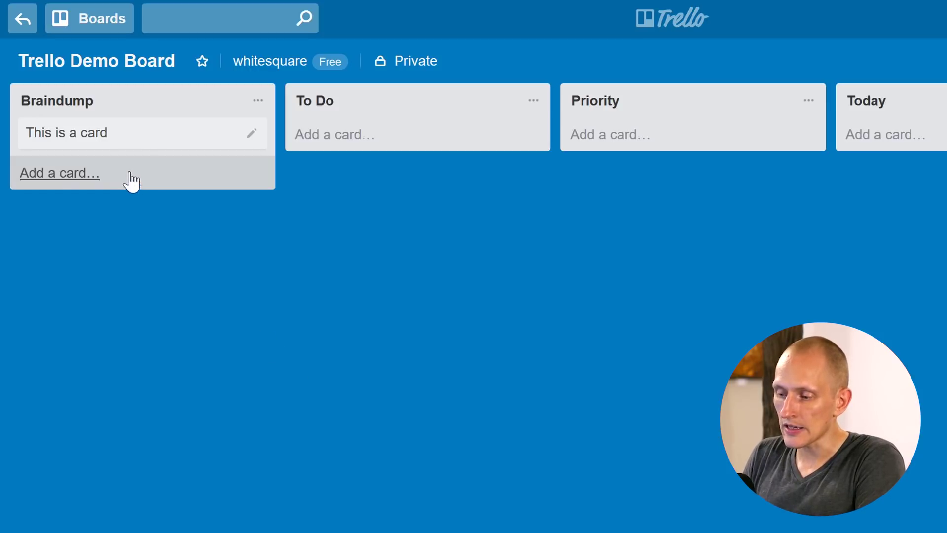
{"action": "left_click", "coordinate": [121, 142]}
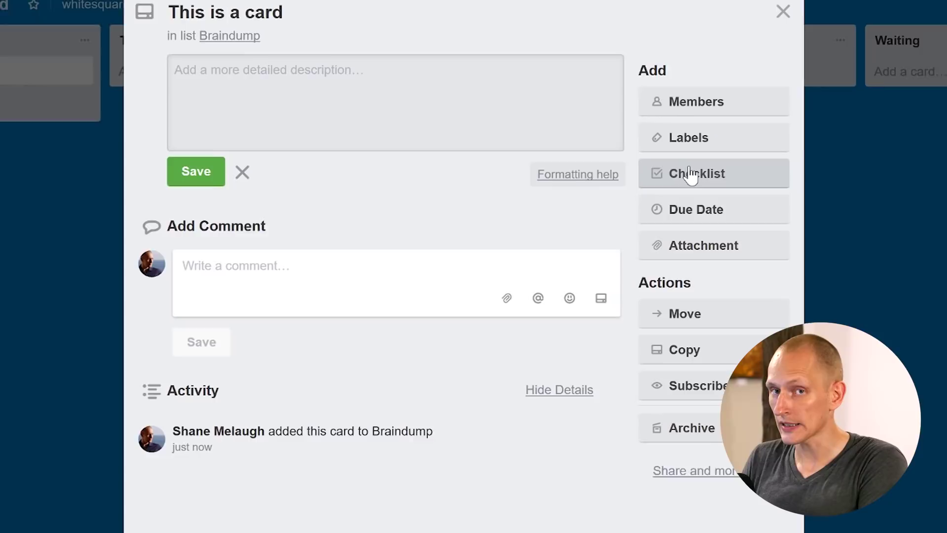
- Add a checklist to 'This is a card', then reopen the card's details
{"action": "left_click", "coordinate": [685, 172]}
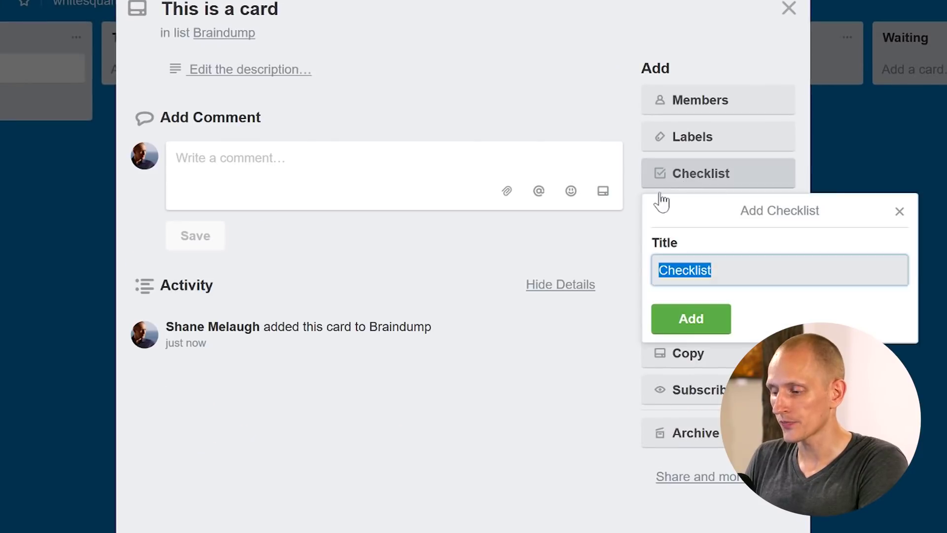
{"action": "key", "text": "Return"}
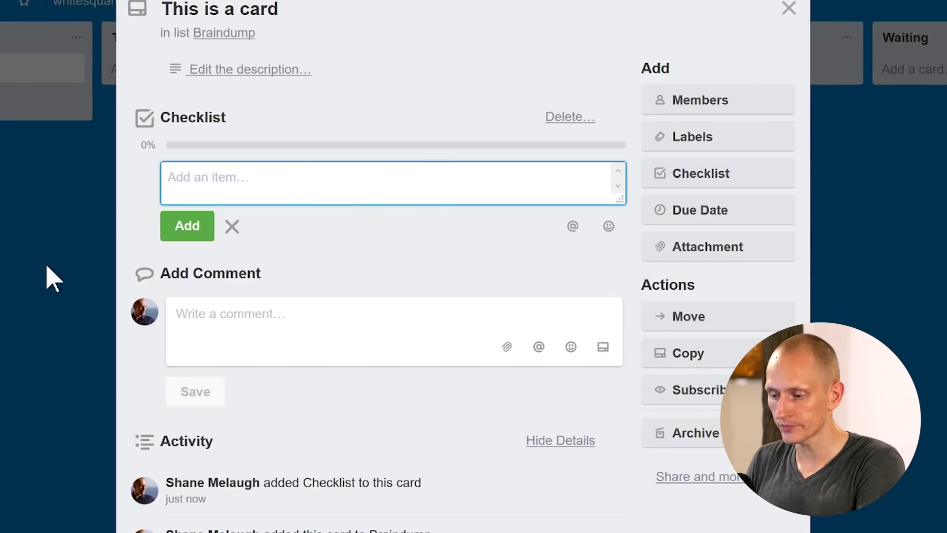
{"action": "key", "text": "Escape"}
{"action": "key", "text": "Escape"}
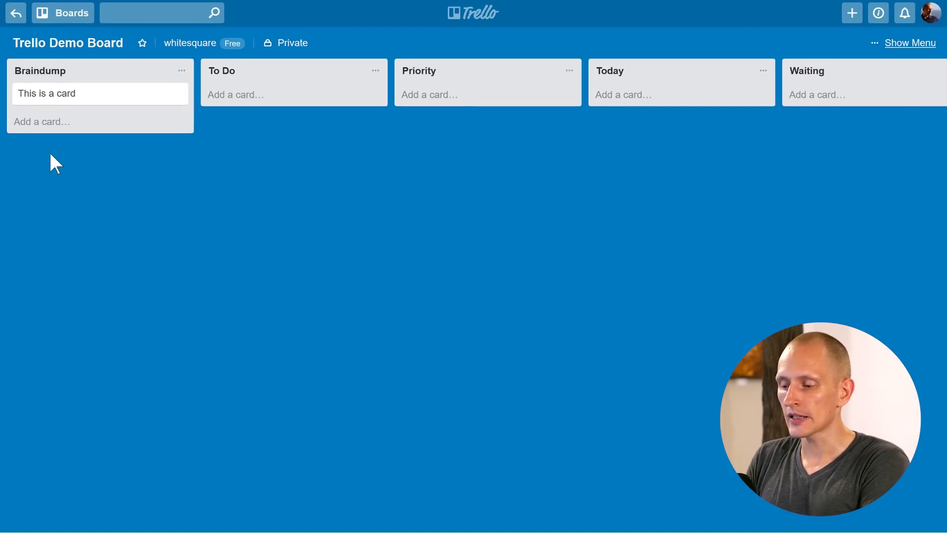
{"action": "left_click", "coordinate": [71, 106]}
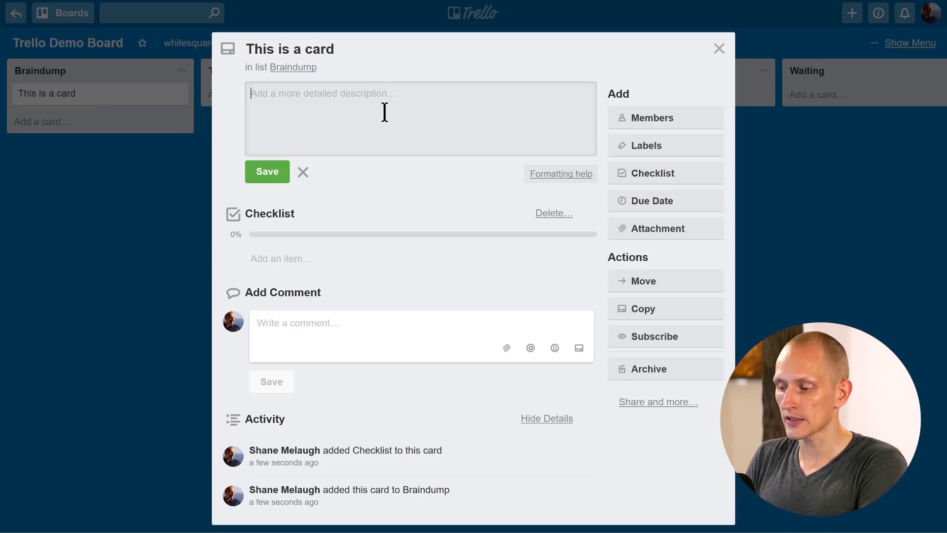
{"action": "type", "text": "asdfasfda"}
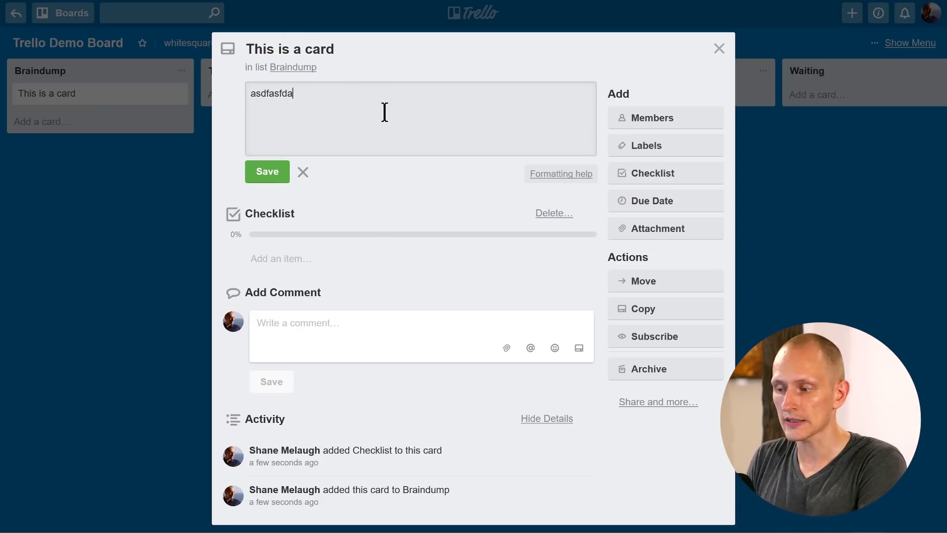
- Add checklist items 1, 2, 3 and 4, tick item 1, and close the card
{"action": "left_click", "coordinate": [280, 255]}
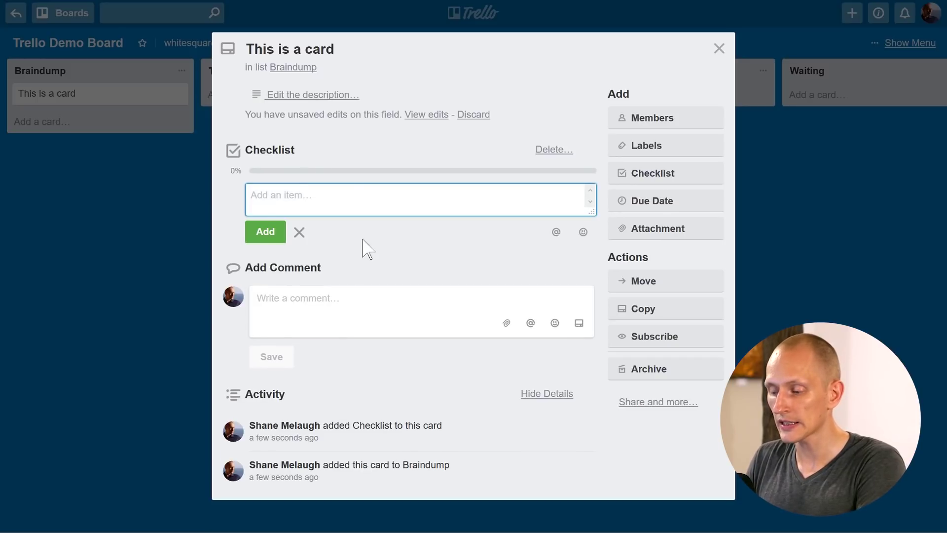
{"action": "type", "text": "1"}
{"action": "key", "text": "Return"}
{"action": "type", "text": "2"}
{"action": "key", "text": "Return"}
{"action": "type", "text": "3"}
{"action": "key", "text": "Return"}
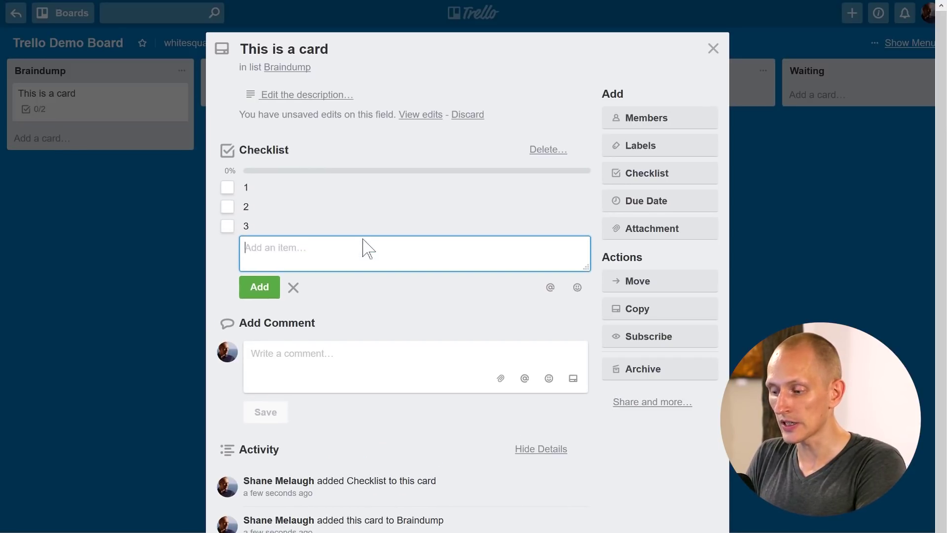
{"action": "type", "text": "4"}
{"action": "key", "text": "Return"}
{"action": "left_click", "coordinate": [227, 187]}
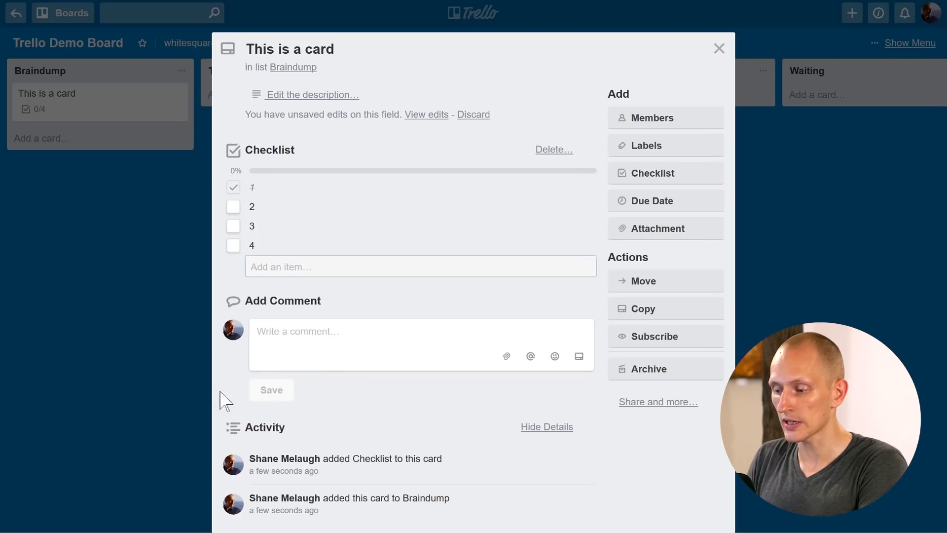
{"action": "left_click", "coordinate": [714, 48]}
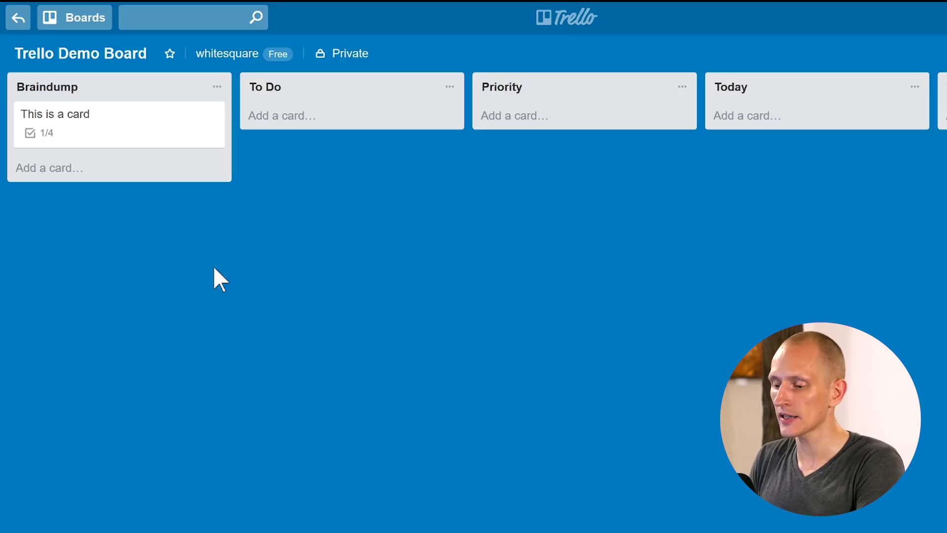
- Open a blank new card entry in Braindump below 'This is a card'
{"action": "left_click", "coordinate": [105, 173]}
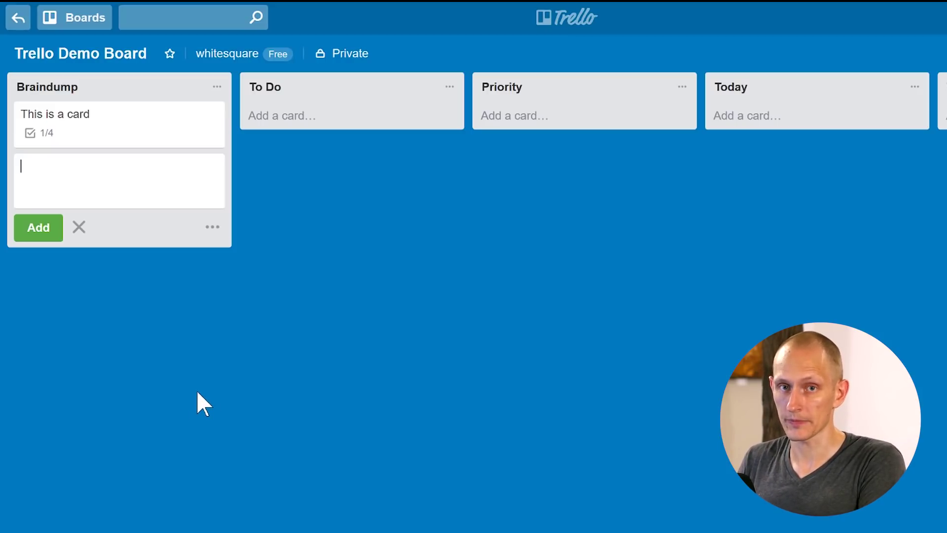
- Discard the blank card and add 'Write blog post about X' to Braindump, then view and close it
{"action": "left_click", "coordinate": [349, 420]}
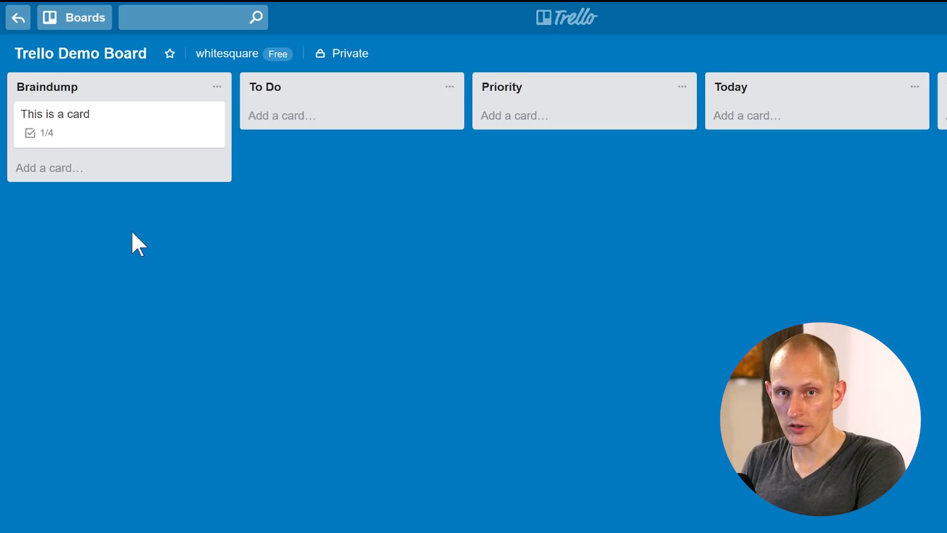
{"action": "left_click", "coordinate": [63, 171]}
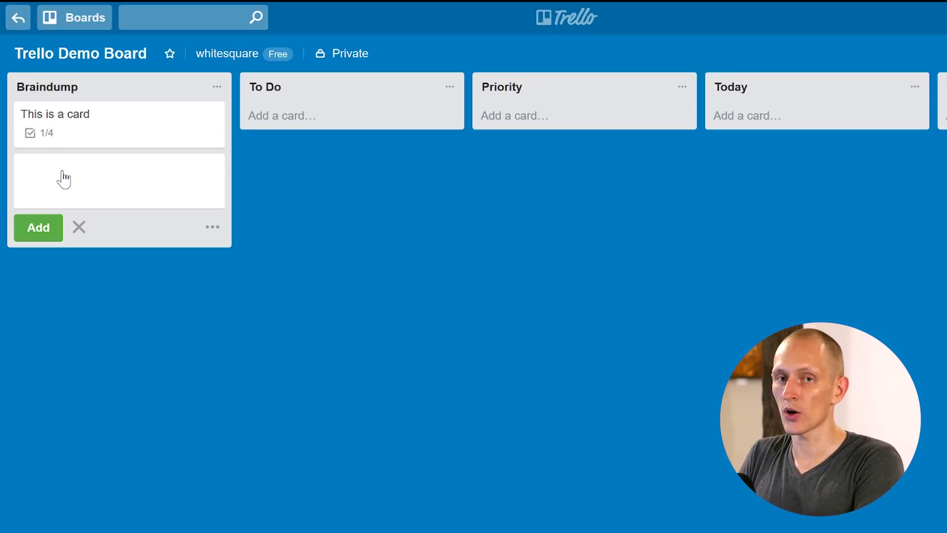
{"action": "type", "text": "Write blog post abo"}
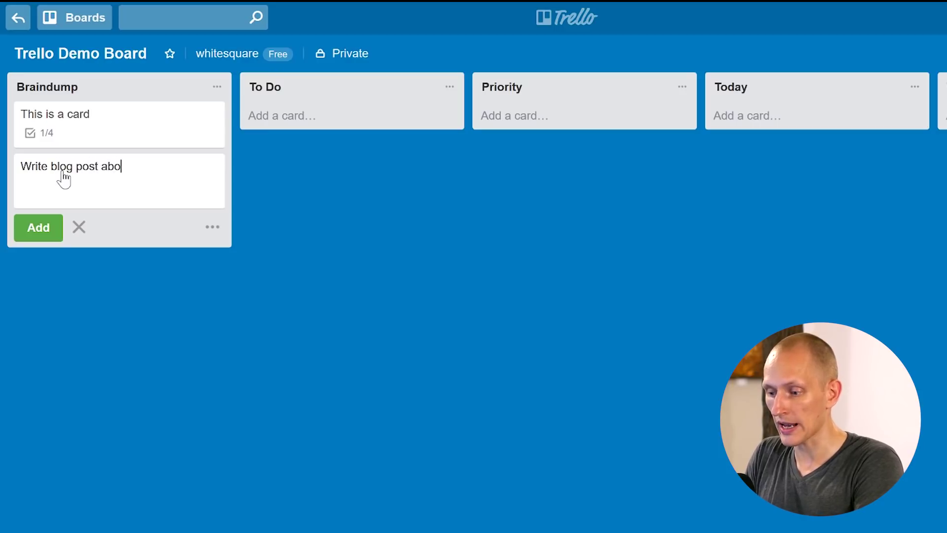
{"action": "type", "text": "t X"}
{"action": "left_click", "coordinate": [515, 247]}
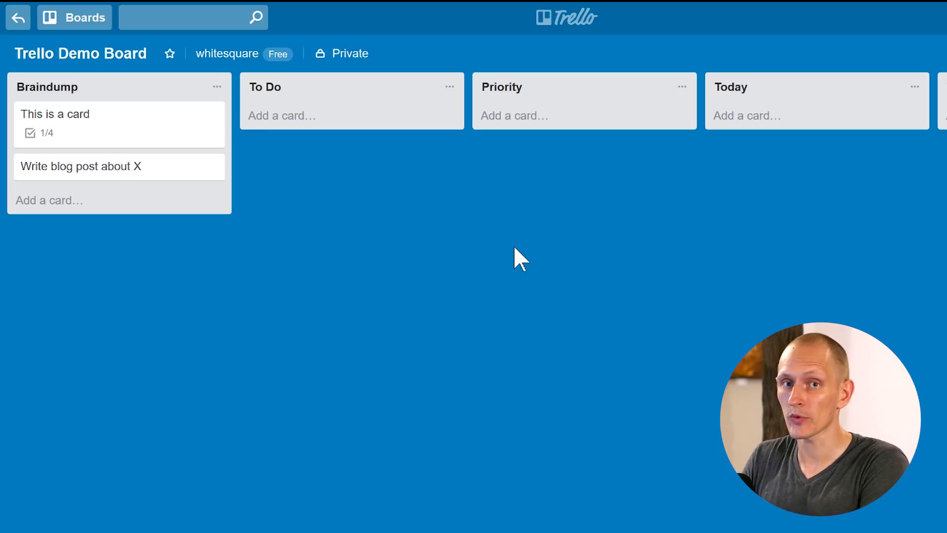
{"action": "left_click", "coordinate": [69, 162]}
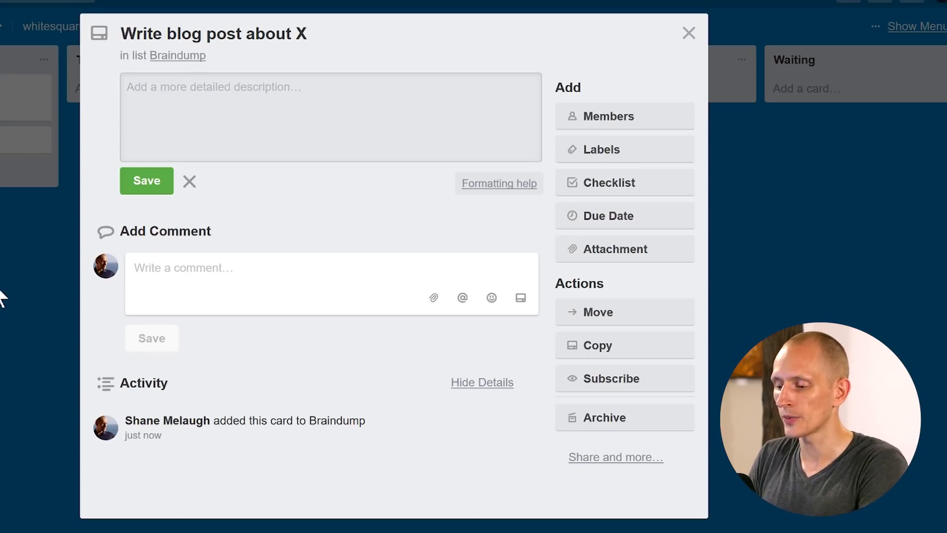
{"action": "key", "text": "Escape"}
{"action": "key", "text": "Escape"}
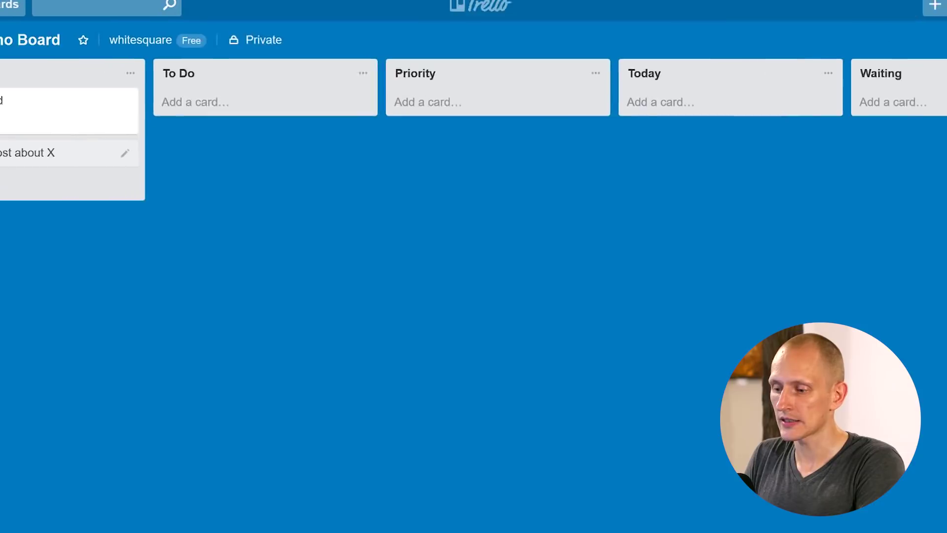
- Drag 'Write blog post about X' into To Do, leaving the Priority list name unchanged
{"action": "left_click_drag", "start_coordinate": [65, 157], "coordinate": [316, 143]}
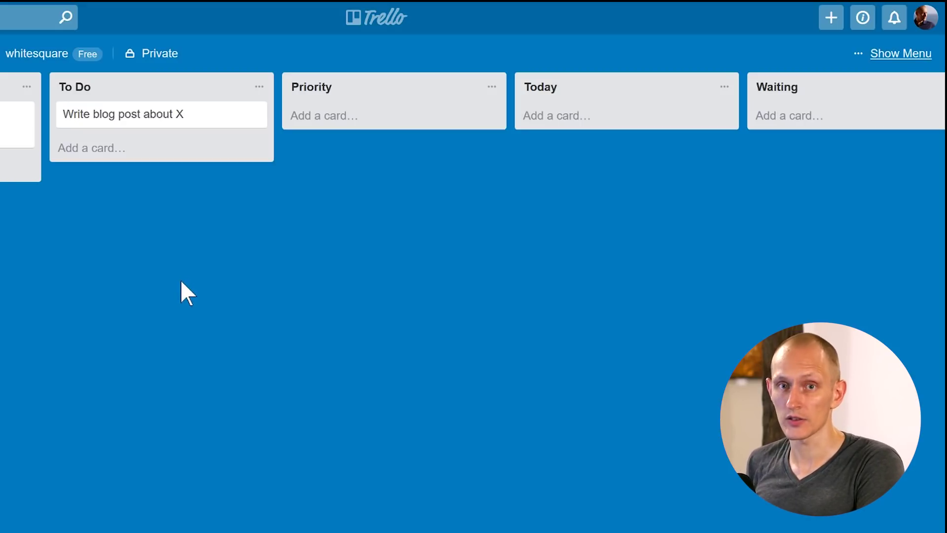
{"action": "left_click", "coordinate": [321, 84]}
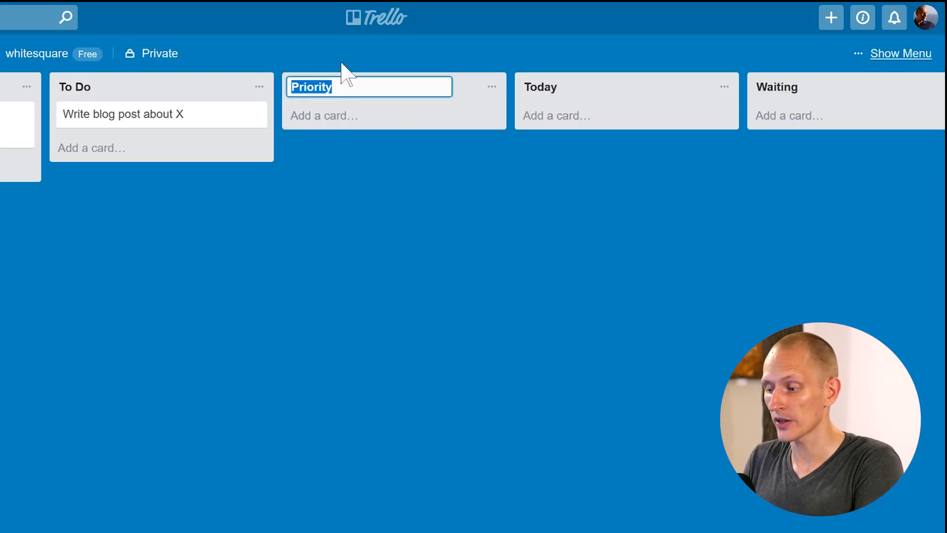
{"action": "left_click", "coordinate": [361, 156]}
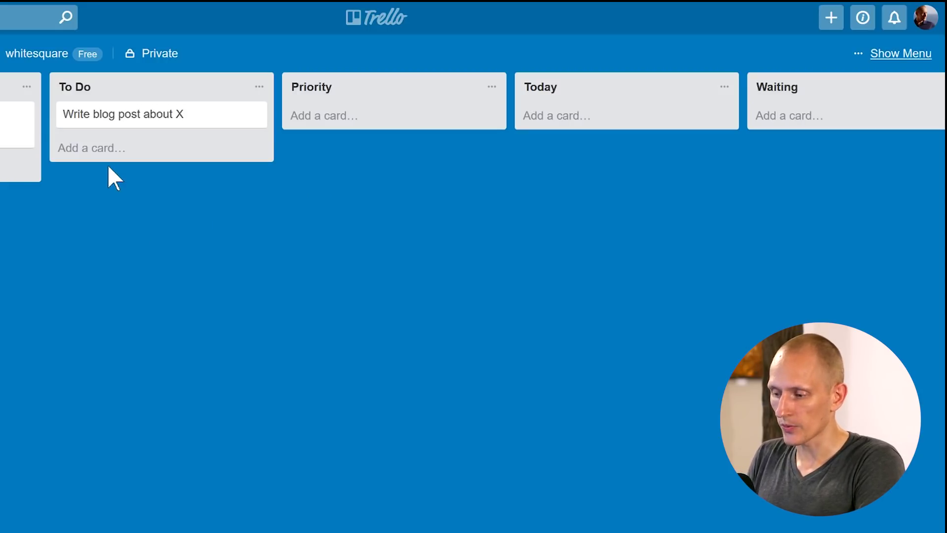
- Add cards Item, Item 2 and Item 3 to the To Do list
{"action": "left_click", "coordinate": [104, 151]}
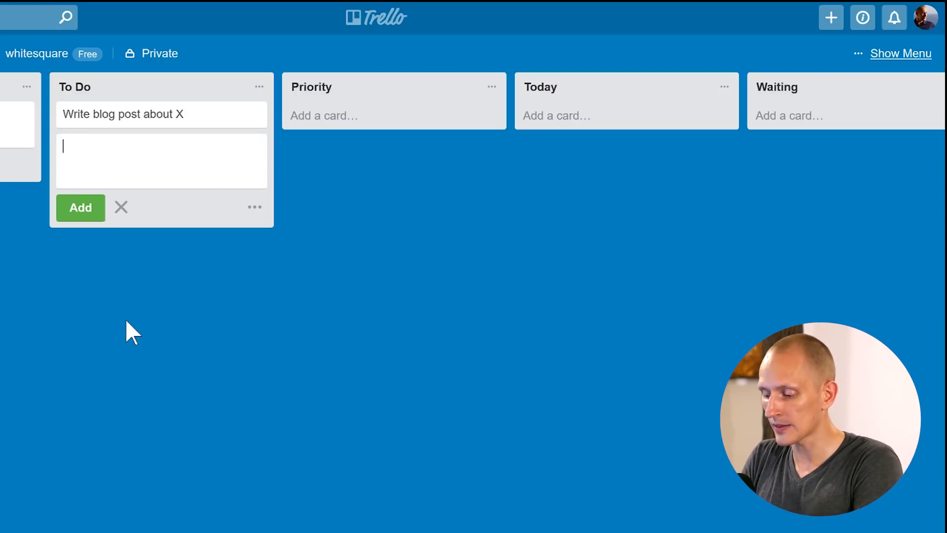
{"action": "type", "text": "Item"}
{"action": "key", "text": "Return"}
{"action": "type", "text": "Item 2"}
{"action": "key", "text": "Return"}
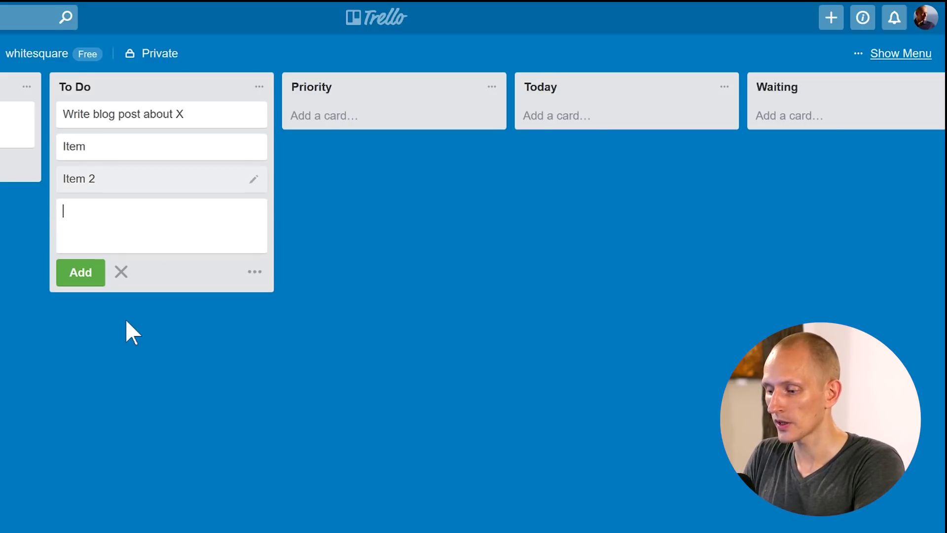
{"action": "type", "text": "Item 3"}
{"action": "key", "text": "Return"}
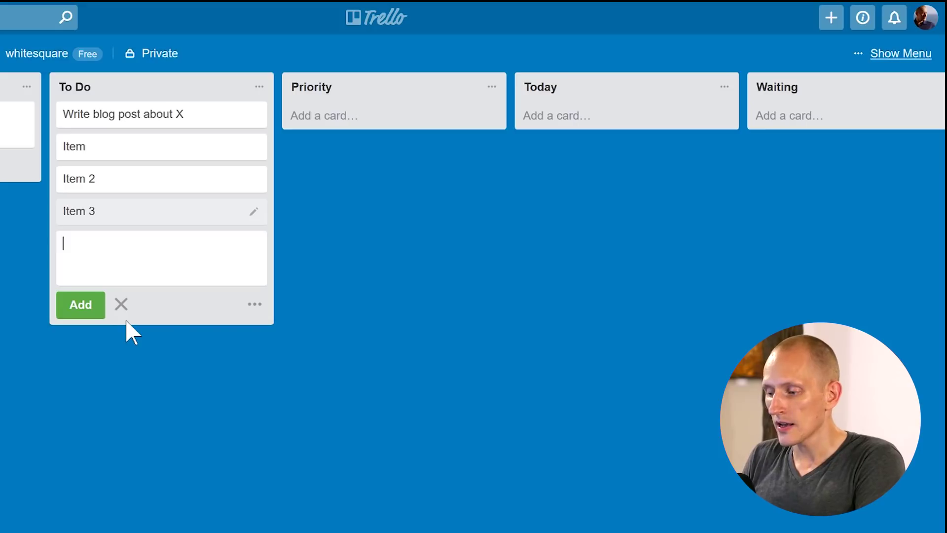
{"action": "key", "text": "Escape"}
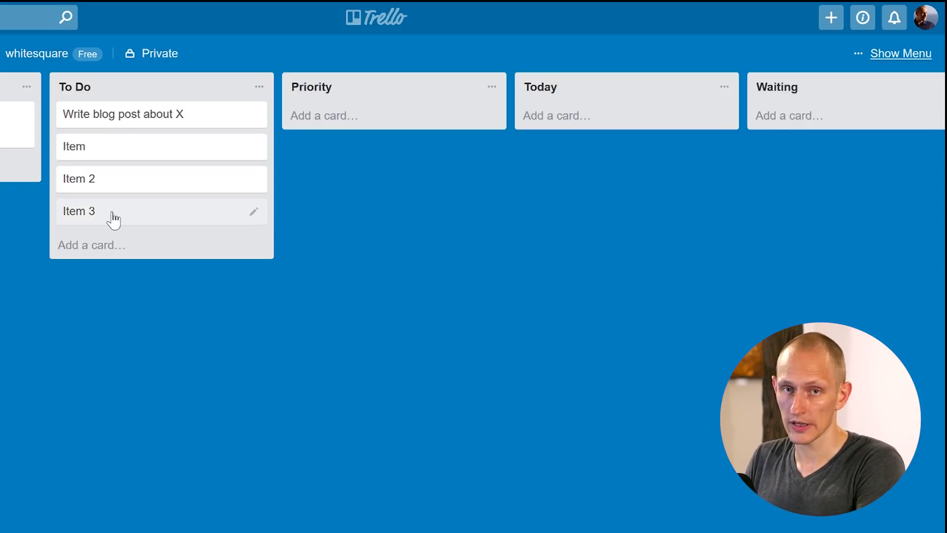
- Reorder To Do with Item 3 on top and Item above the blog post, then move Item 3 to Priority
{"action": "left_click_drag", "start_coordinate": [113, 217], "coordinate": [132, 109]}
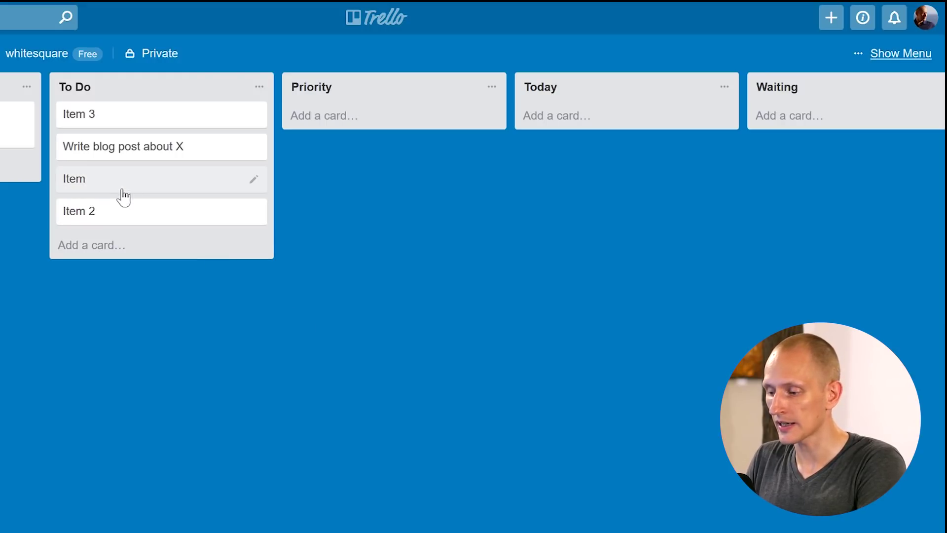
{"action": "left_click_drag", "start_coordinate": [116, 192], "coordinate": [126, 144]}
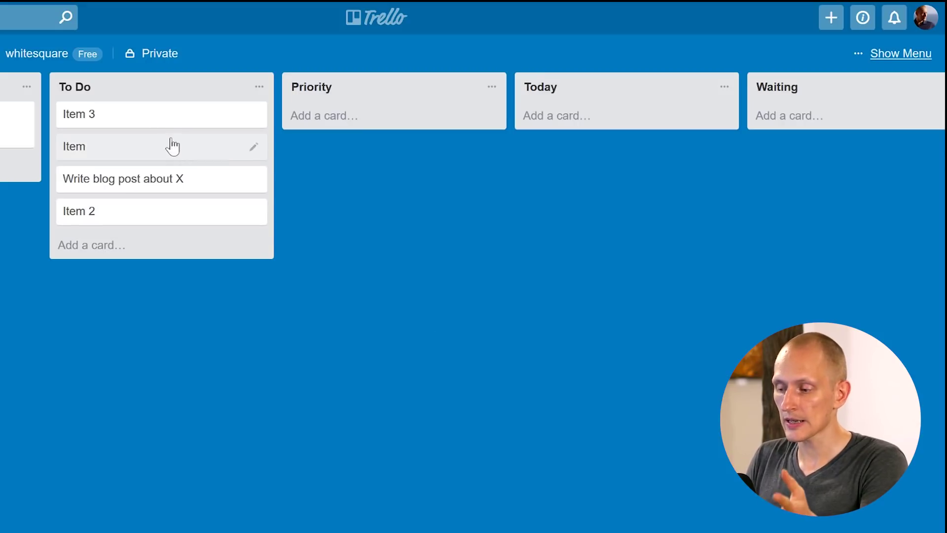
{"action": "left_click_drag", "start_coordinate": [155, 123], "coordinate": [383, 126]}
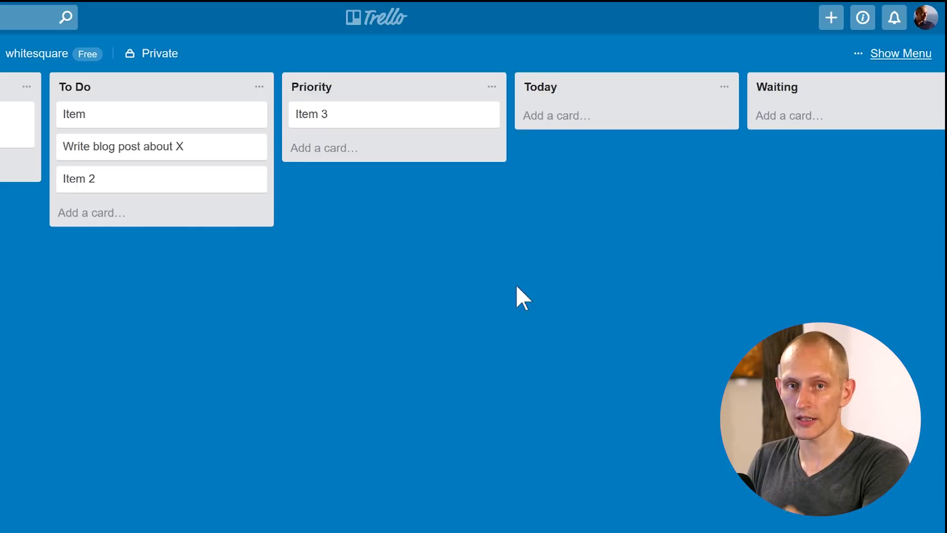
- Set Item 3's due date to March 13, 2018 at 12:00 PM
{"action": "left_click", "coordinate": [376, 128]}
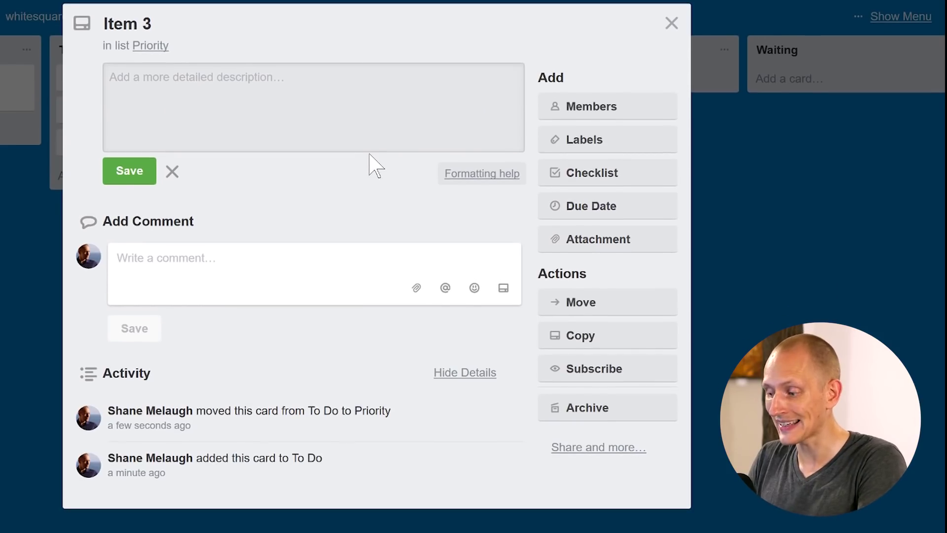
{"action": "left_click", "coordinate": [616, 212]}
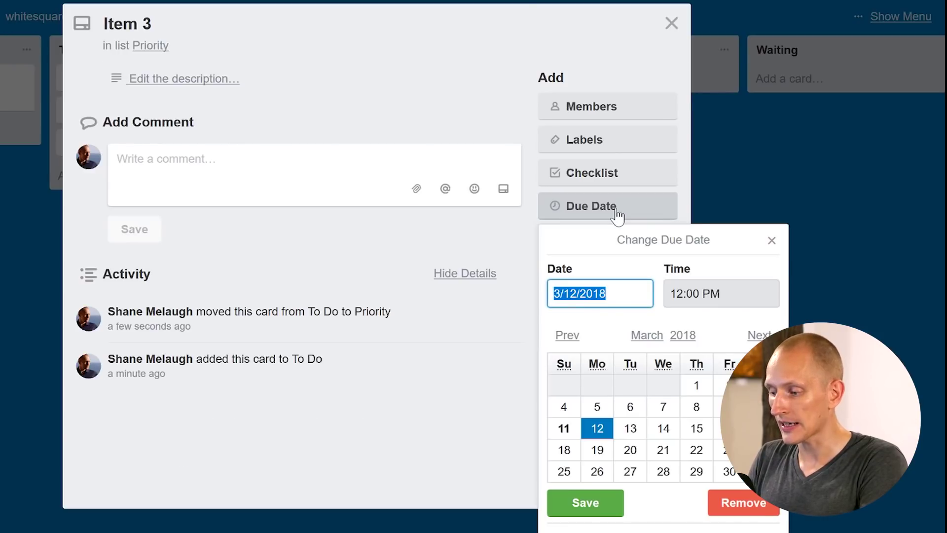
{"action": "left_click", "coordinate": [631, 428]}
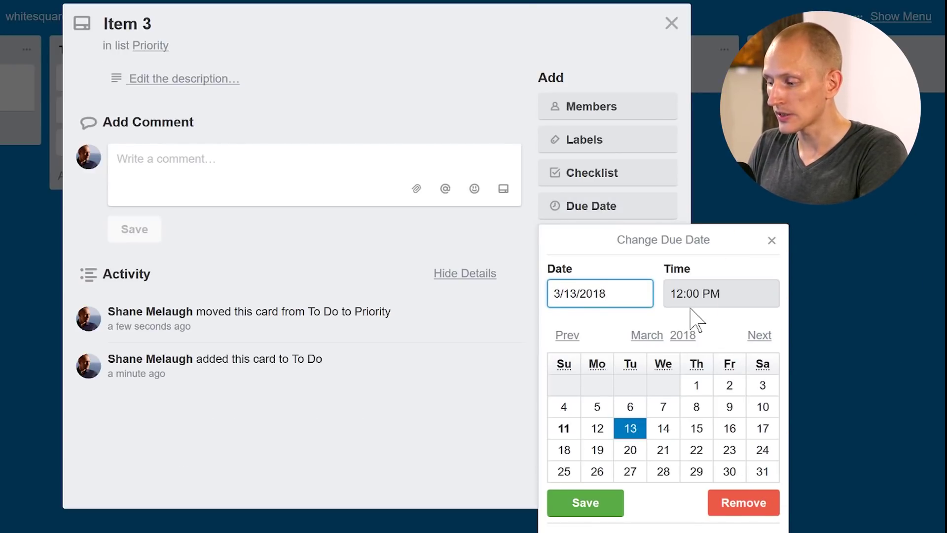
{"action": "left_click", "coordinate": [695, 294]}
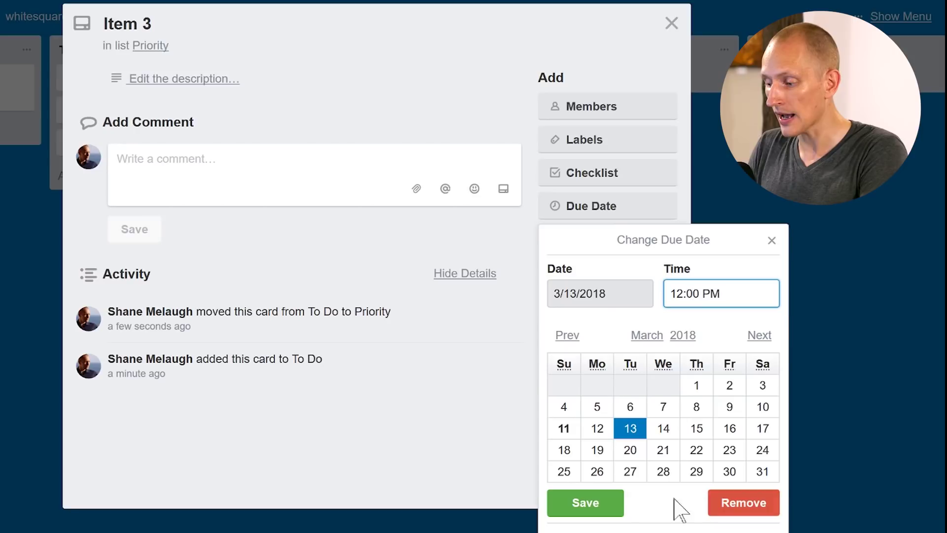
{"action": "left_click", "coordinate": [617, 503]}
{"action": "key", "text": "Escape"}
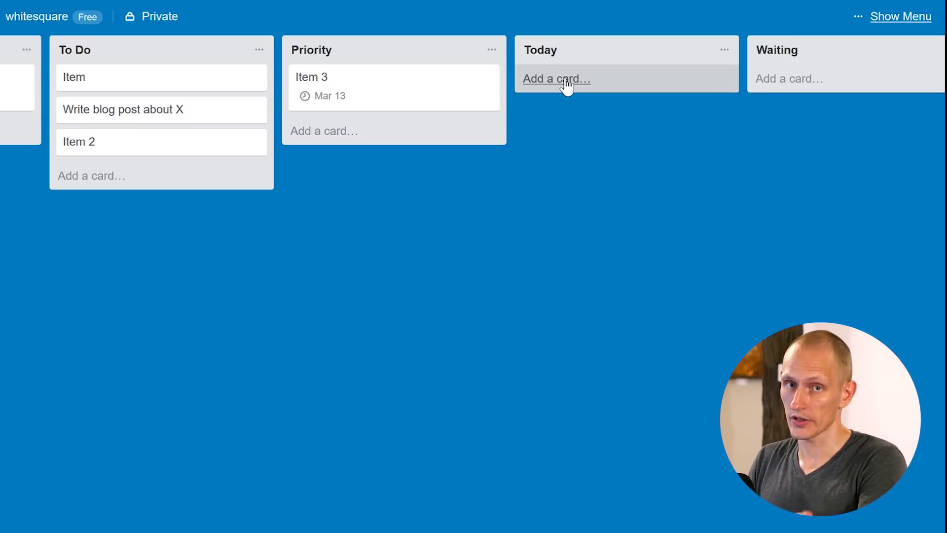
- Move Item and Item 2 into Priority, Item 3 and Item into Today, then Item 3 into Waiting
{"action": "left_click_drag", "start_coordinate": [137, 85], "coordinate": [383, 125]}
{"action": "left_click_drag", "start_coordinate": [137, 107], "coordinate": [345, 165]}
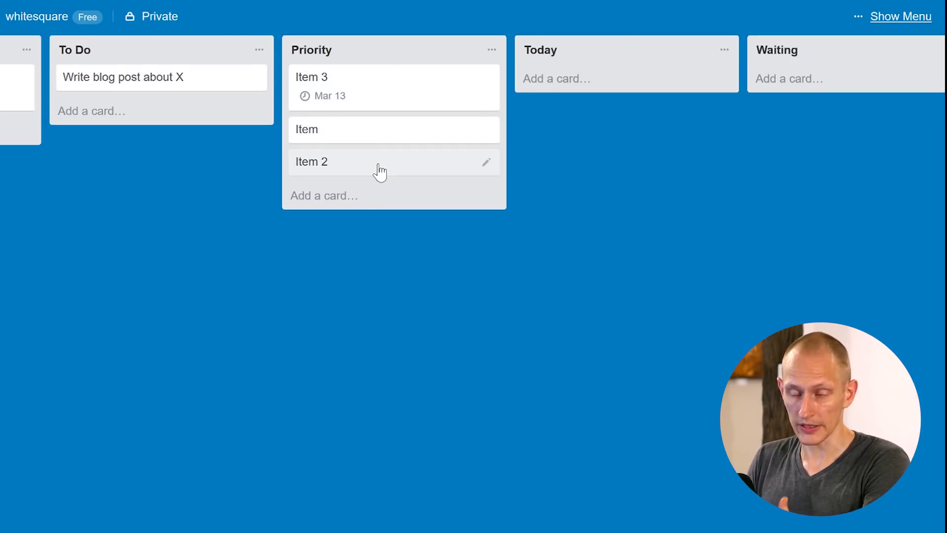
{"action": "left_click_drag", "start_coordinate": [328, 80], "coordinate": [557, 74]}
{"action": "left_click_drag", "start_coordinate": [383, 88], "coordinate": [558, 129]}
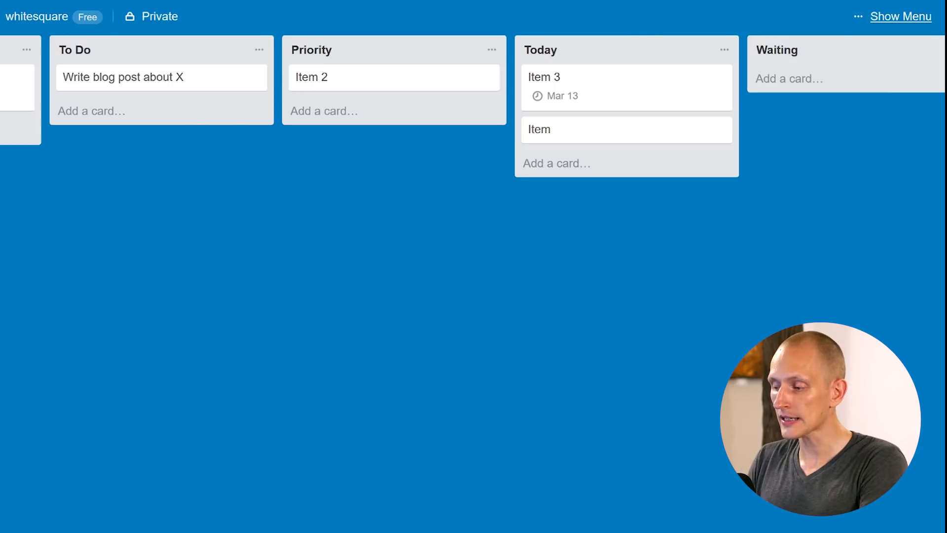
{"action": "scroll", "coordinate": [474, 267], "scroll_direction": "right", "scroll_amount": 5}
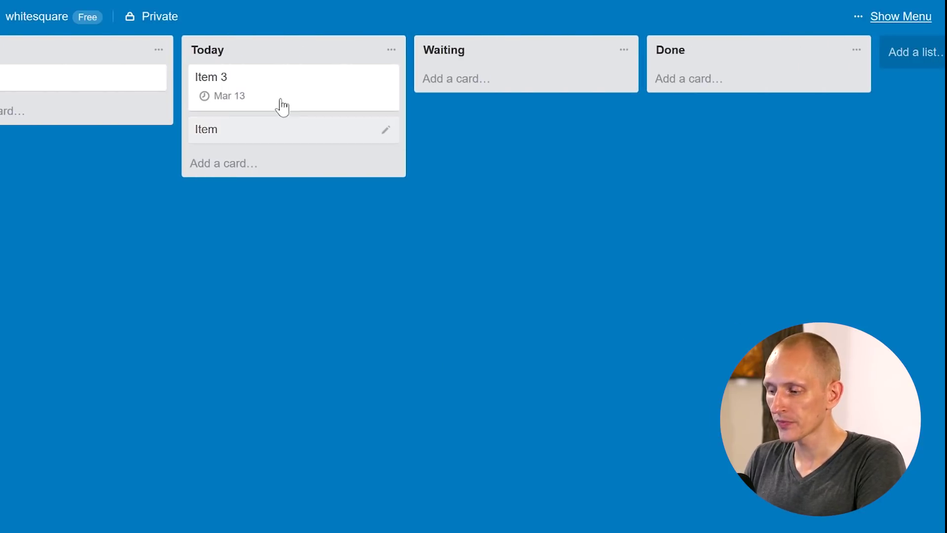
{"action": "left_click_drag", "start_coordinate": [264, 98], "coordinate": [496, 98]}
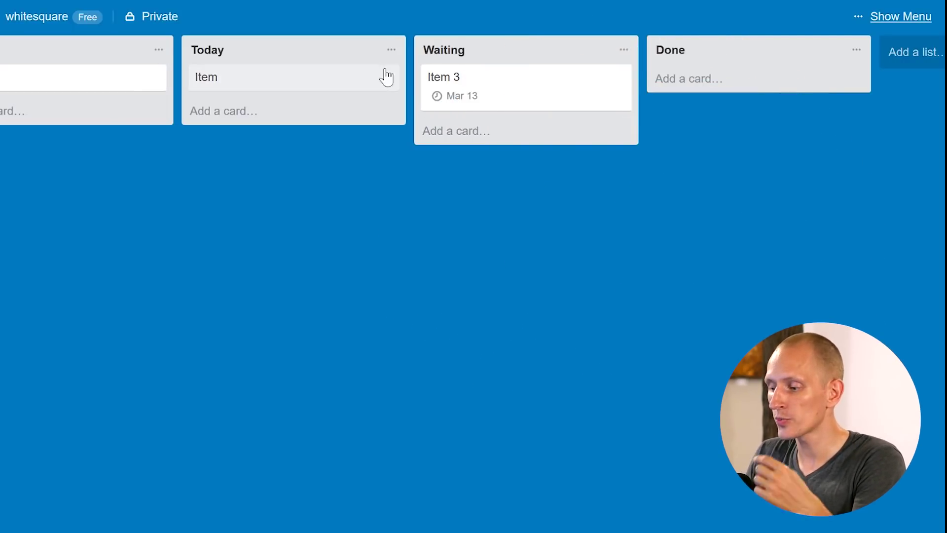
- Post the comment 'Waiting for design Link' on Item 3
{"action": "left_click", "coordinate": [525, 84]}
{"action": "scroll", "coordinate": [191, 387], "scroll_direction": "down", "scroll_amount": 1}
{"action": "left_click", "coordinate": [214, 264]}
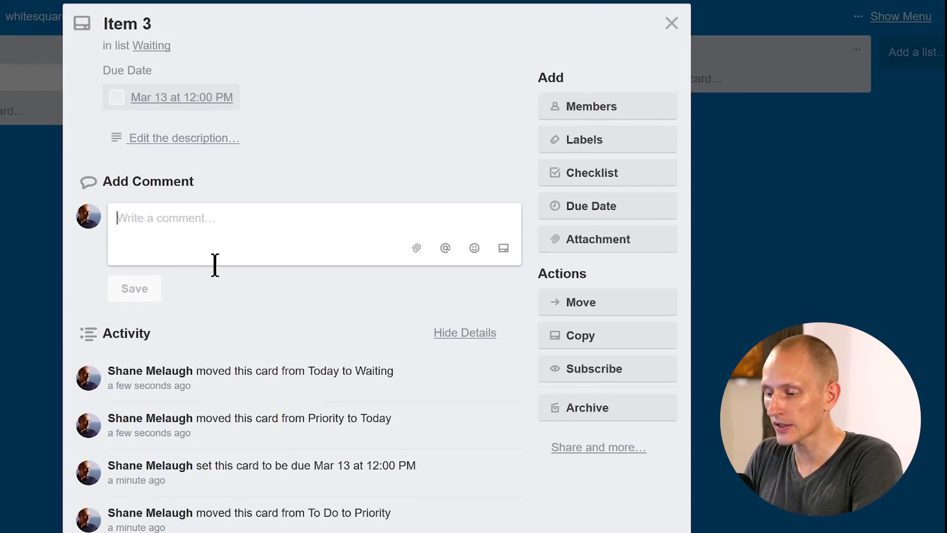
{"action": "type", "text": "Waiting for design "}
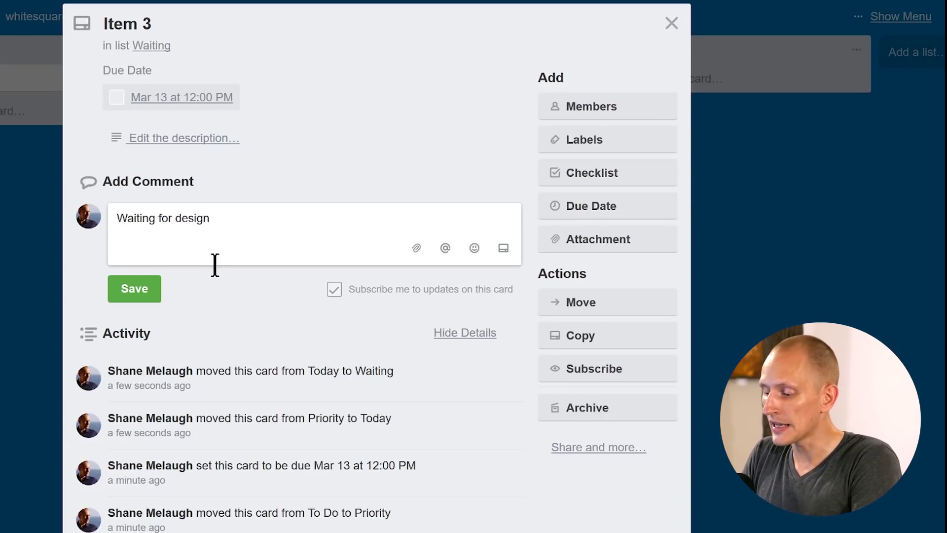
{"action": "type", "text": "Link"}
{"action": "left_click", "coordinate": [127, 295]}
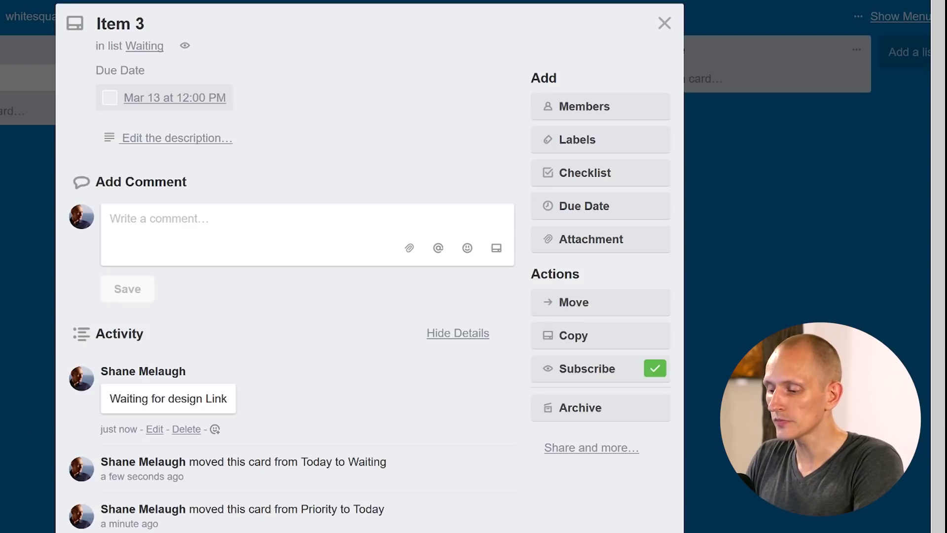
{"action": "key", "text": "Escape"}
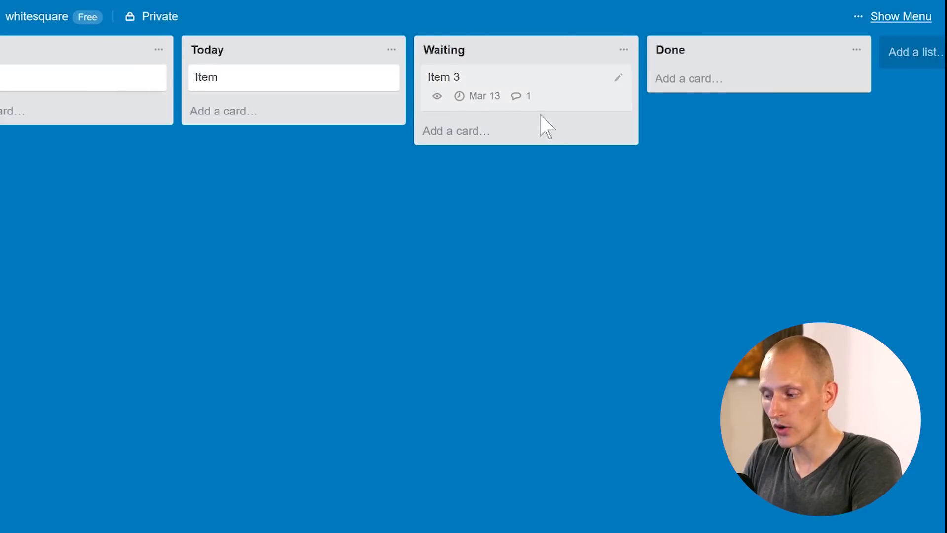
- Drag Item 3 from the Waiting list into Done
{"action": "left_click", "coordinate": [560, 101]}
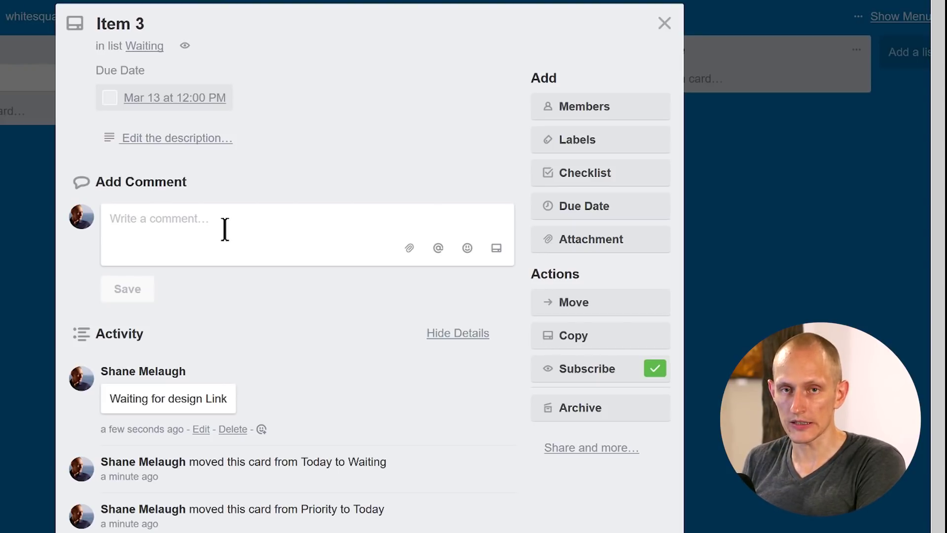
{"action": "left_click", "coordinate": [668, 29]}
{"action": "left_click_drag", "start_coordinate": [508, 84], "coordinate": [743, 71]}
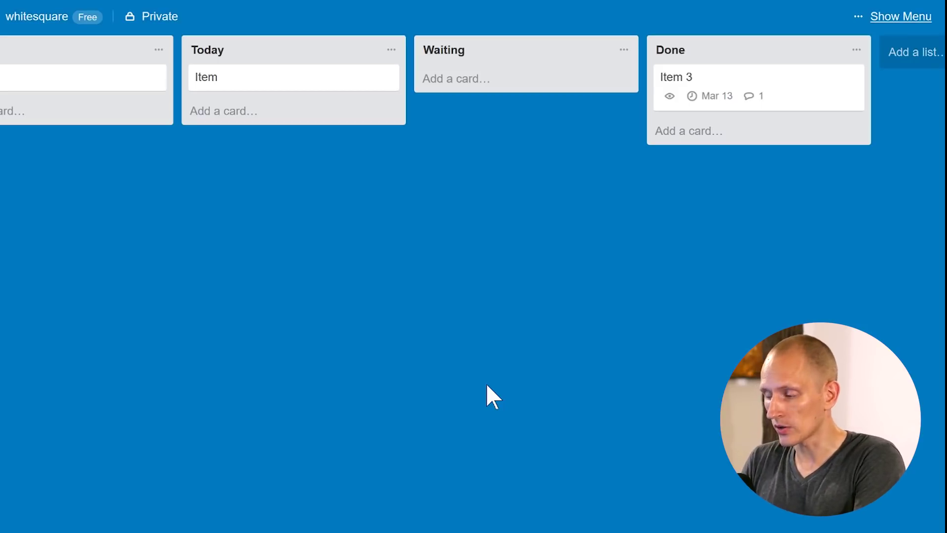
- Archive the Item 3 card from the Done list and close its details
{"action": "left_click", "coordinate": [808, 85]}
{"action": "left_click", "coordinate": [580, 415]}
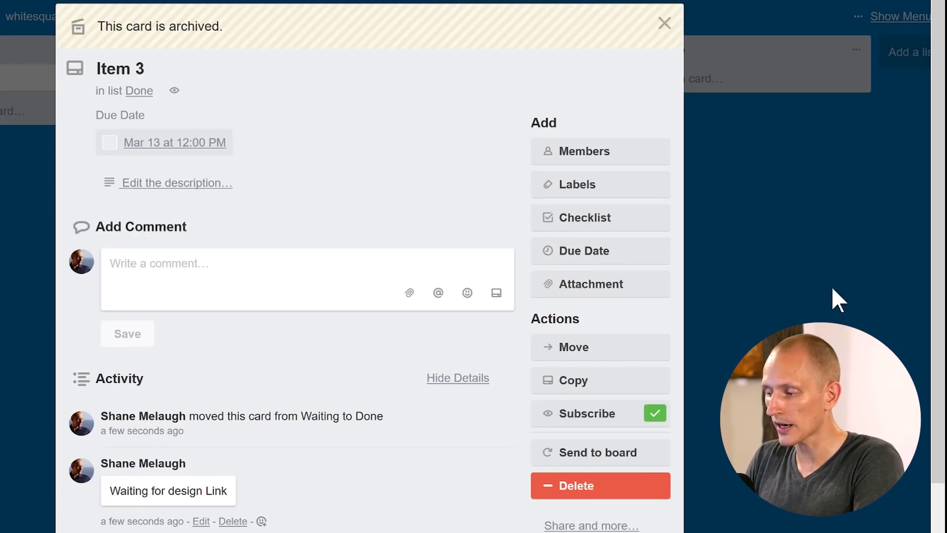
{"action": "left_click", "coordinate": [832, 289]}
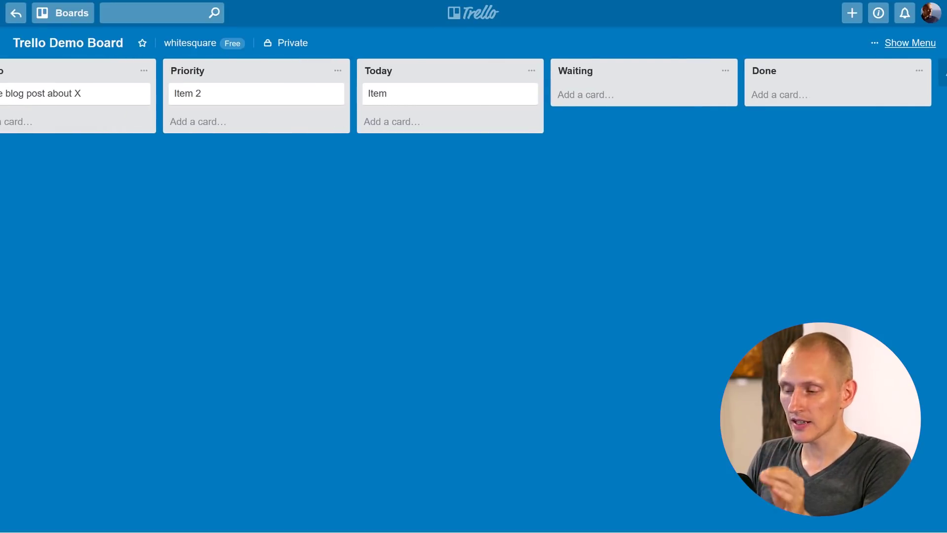
- Drag cards between lists, placing Item above Item 2 in Priority
{"action": "left_click_drag", "start_coordinate": [493, 528], "coordinate": [279, 522]}
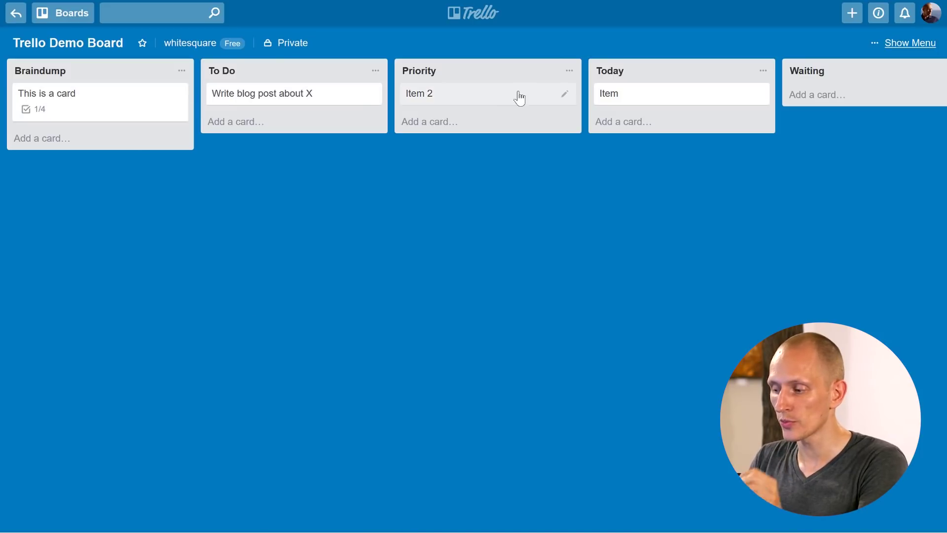
{"action": "left_click_drag", "start_coordinate": [341, 528], "coordinate": [355, 497]}
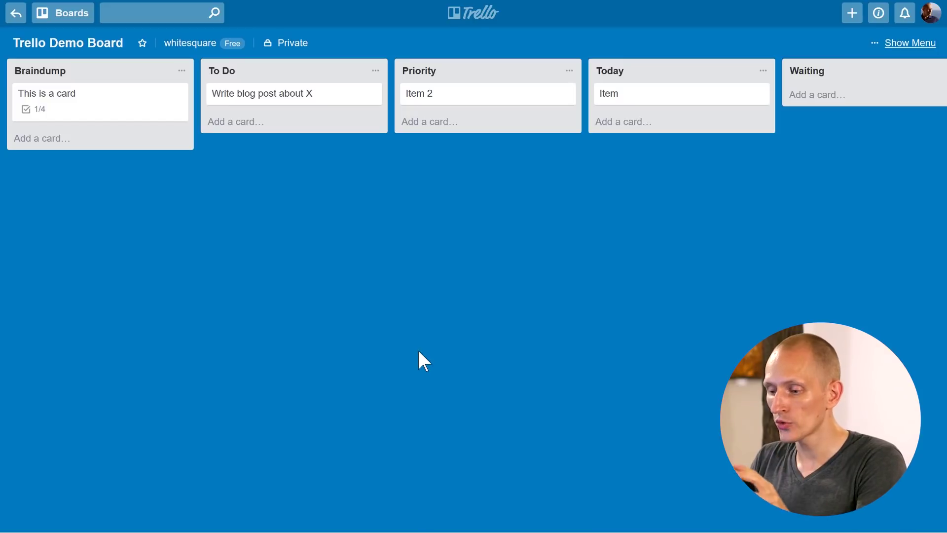
{"action": "scroll", "coordinate": [474, 99], "scroll_direction": "right", "scroll_amount": 4}
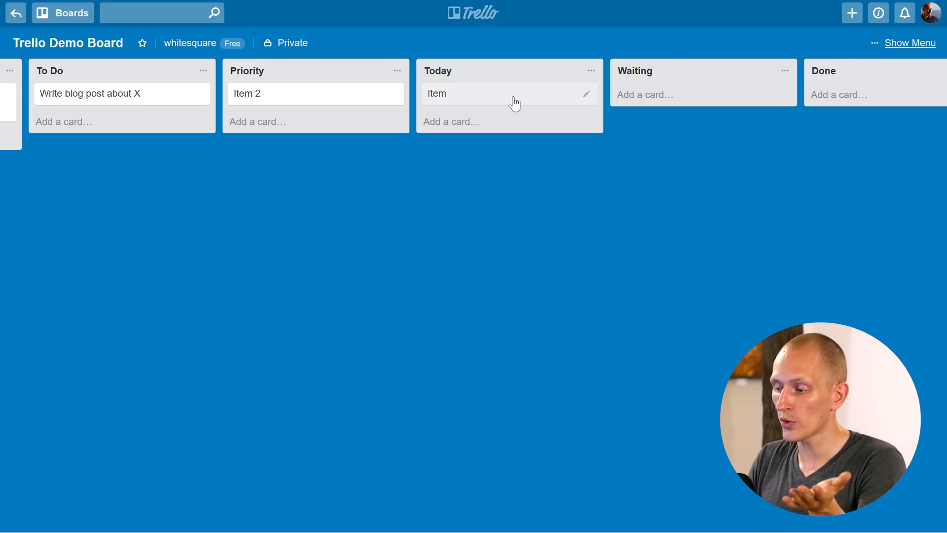
{"action": "left_click_drag", "start_coordinate": [515, 102], "coordinate": [301, 87]}
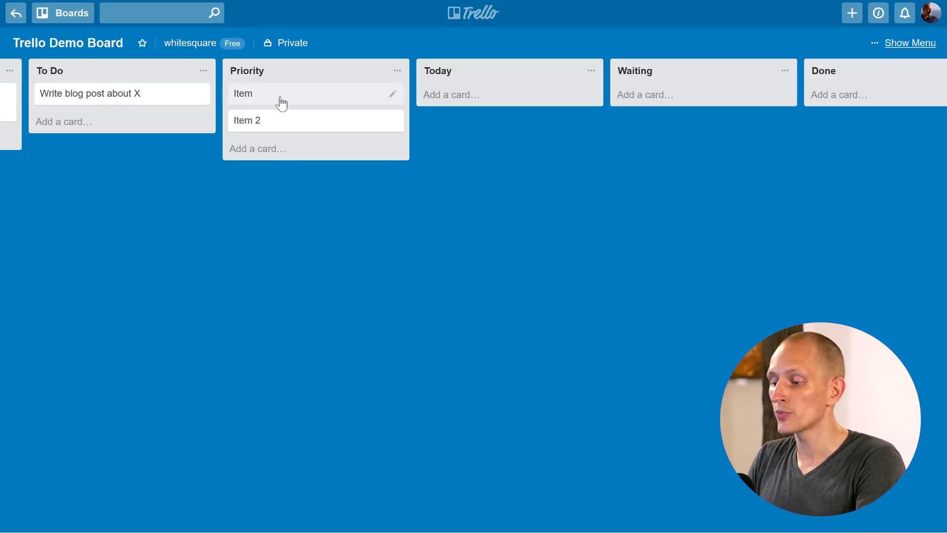
- Move Item and Item 2 through Today into Done, and Write blog post about X into Priority
{"action": "left_click_drag", "start_coordinate": [288, 98], "coordinate": [437, 118]}
{"action": "left_click_drag", "start_coordinate": [152, 101], "coordinate": [546, 132]}
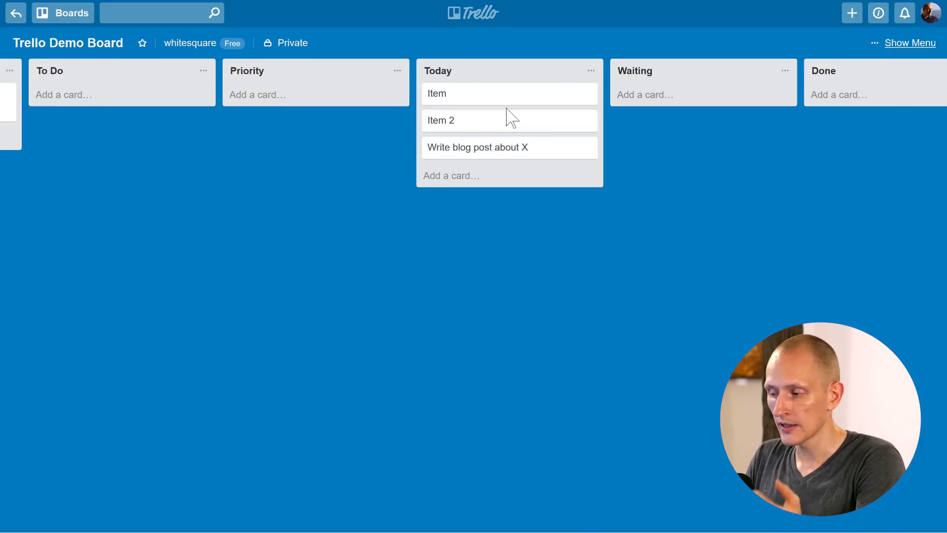
{"action": "left_click_drag", "start_coordinate": [499, 95], "coordinate": [840, 92]}
{"action": "left_click_drag", "start_coordinate": [461, 95], "coordinate": [816, 118]}
{"action": "left_click_drag", "start_coordinate": [408, 93], "coordinate": [231, 124]}
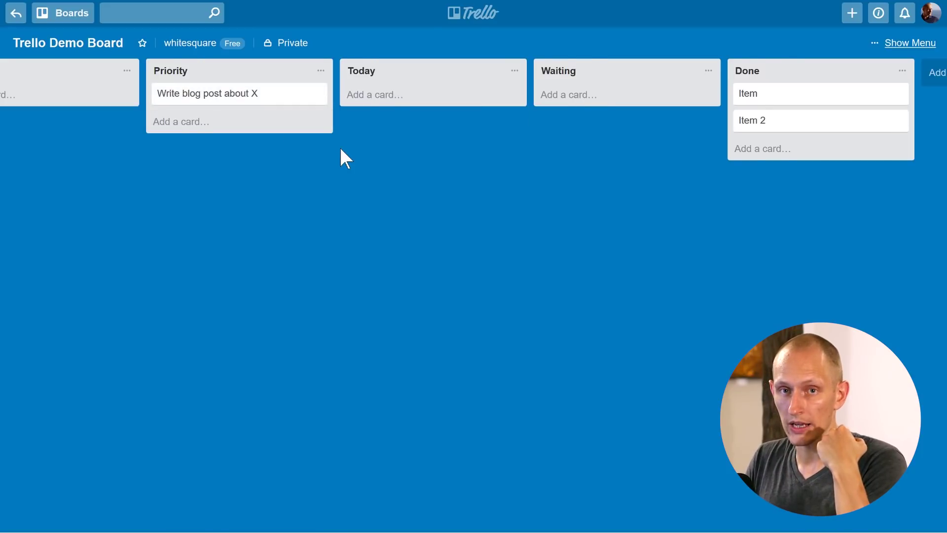
{"action": "scroll", "coordinate": [339, 146], "scroll_direction": "left", "scroll_amount": 2}
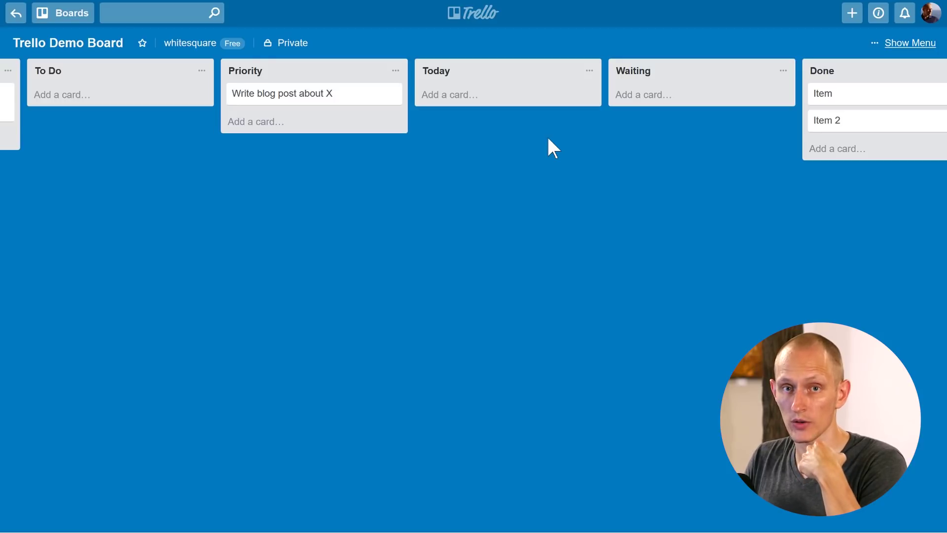
{"action": "scroll", "coordinate": [548, 139], "scroll_direction": "left", "scroll_amount": 5}
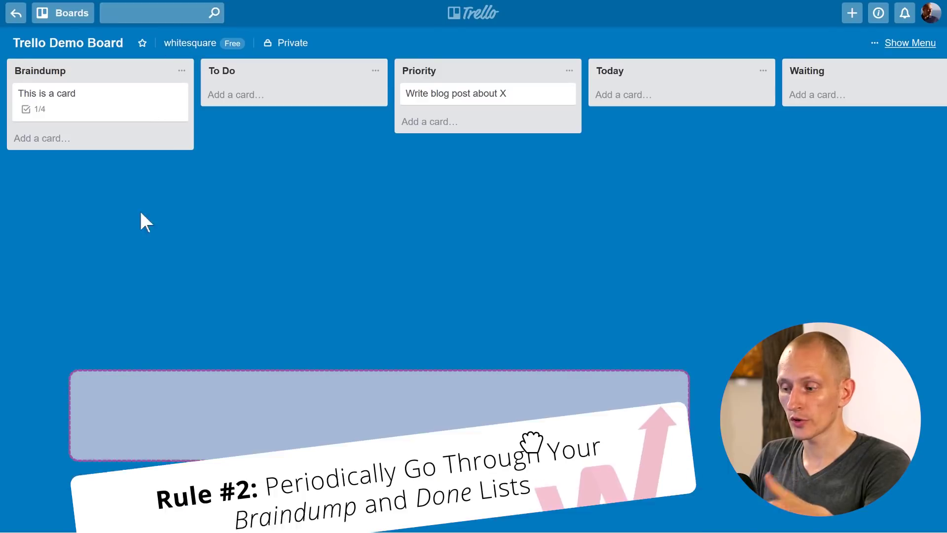
{"action": "scroll", "coordinate": [633, 174], "scroll_direction": "right", "scroll_amount": 4}
{"action": "scroll", "coordinate": [818, 146], "scroll_direction": "right", "scroll_amount": 4}
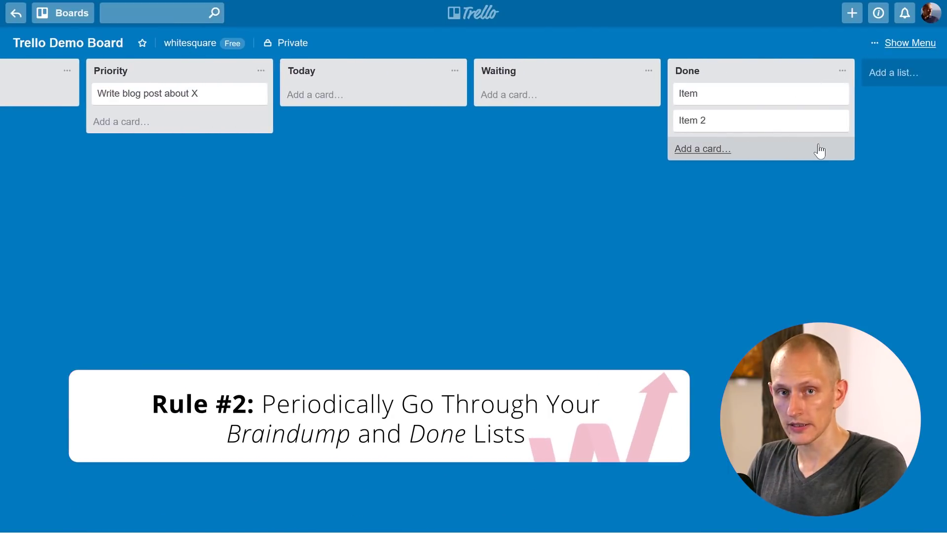
{"action": "scroll", "coordinate": [538, 187], "scroll_direction": "left", "scroll_amount": 5}
{"action": "scroll", "coordinate": [535, 190], "scroll_direction": "left", "scroll_amount": 2}
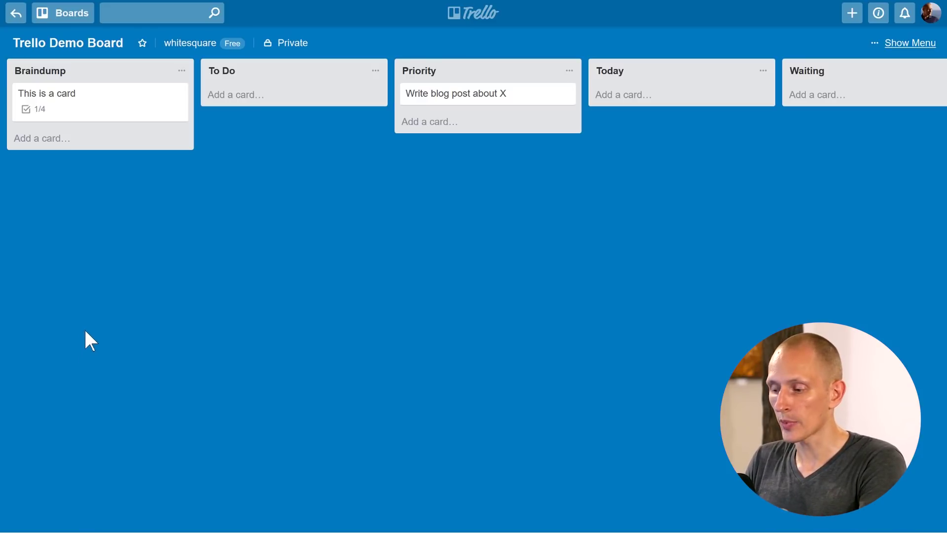
- Open the '...' actions menu at the top of the Done list
{"action": "scroll", "coordinate": [341, 279], "scroll_direction": "right", "scroll_amount": 5}
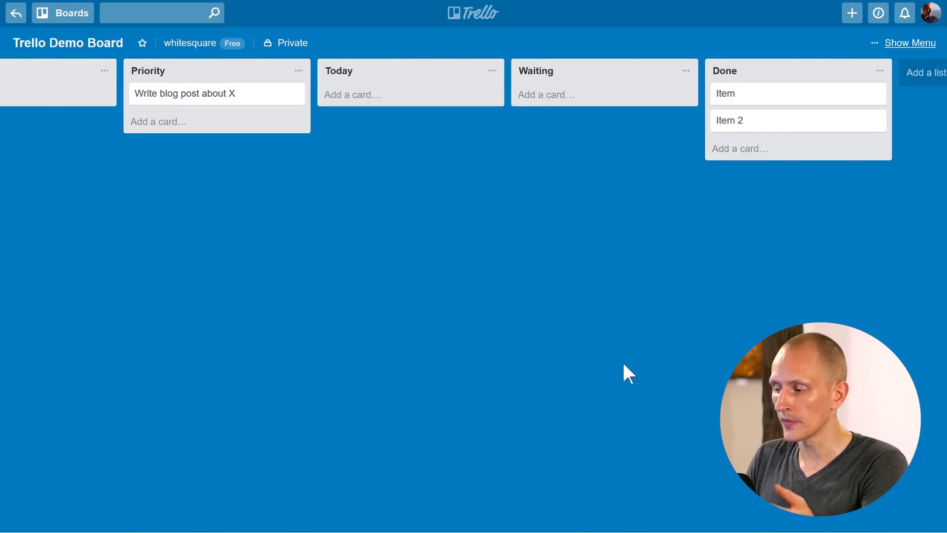
{"action": "left_click", "coordinate": [881, 72]}
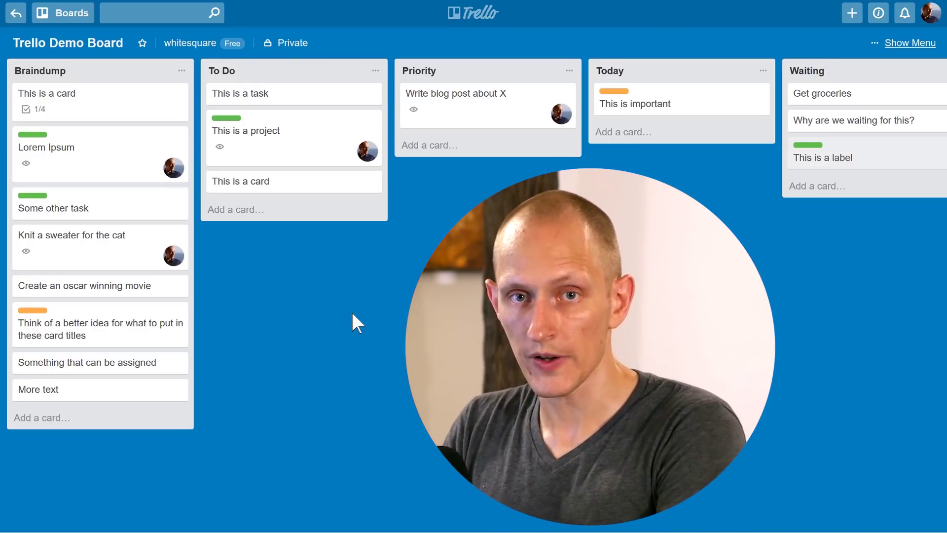
- Add a 'Create a new task' card to To Do and assign yourself with the Space shortcut
{"action": "left_click", "coordinate": [237, 210]}
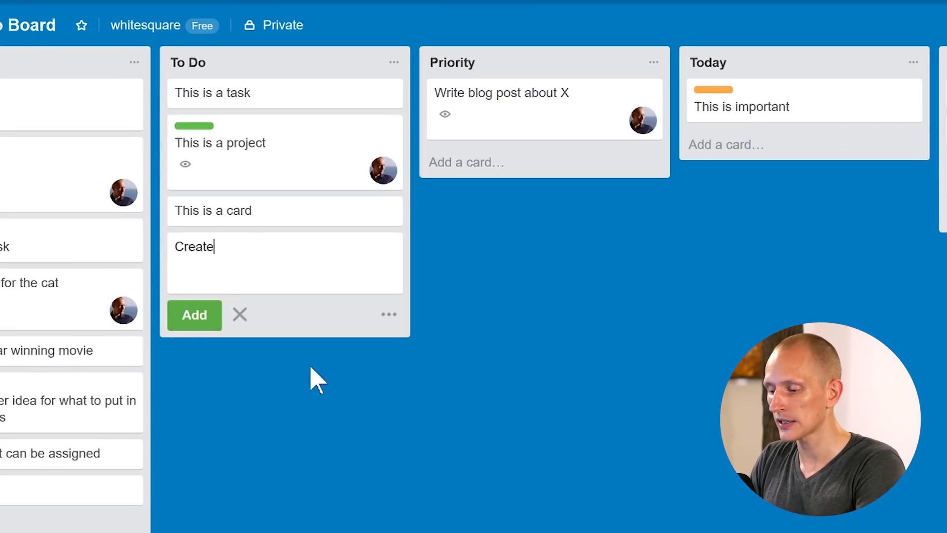
{"action": "key", "text": "Return"}
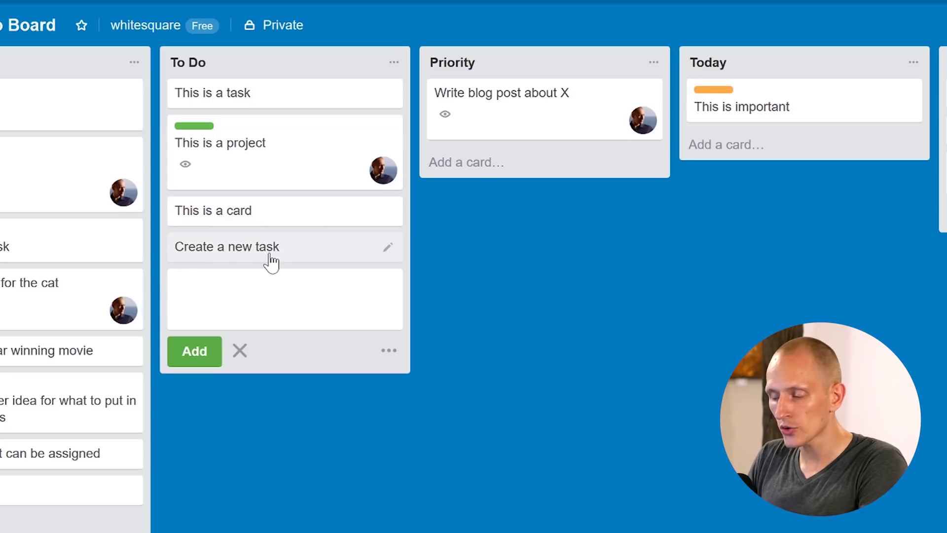
{"action": "key", "text": "Return"}
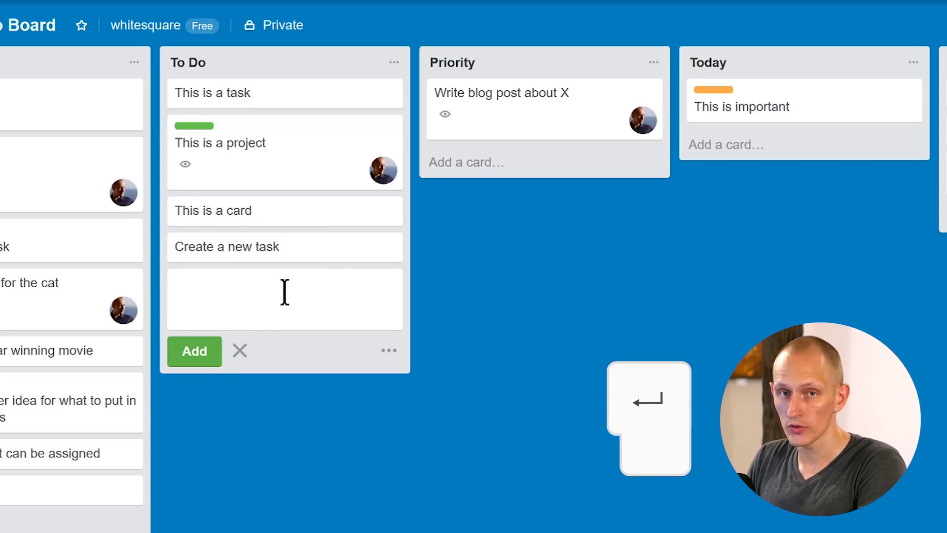
{"action": "left_click", "coordinate": [469, 311]}
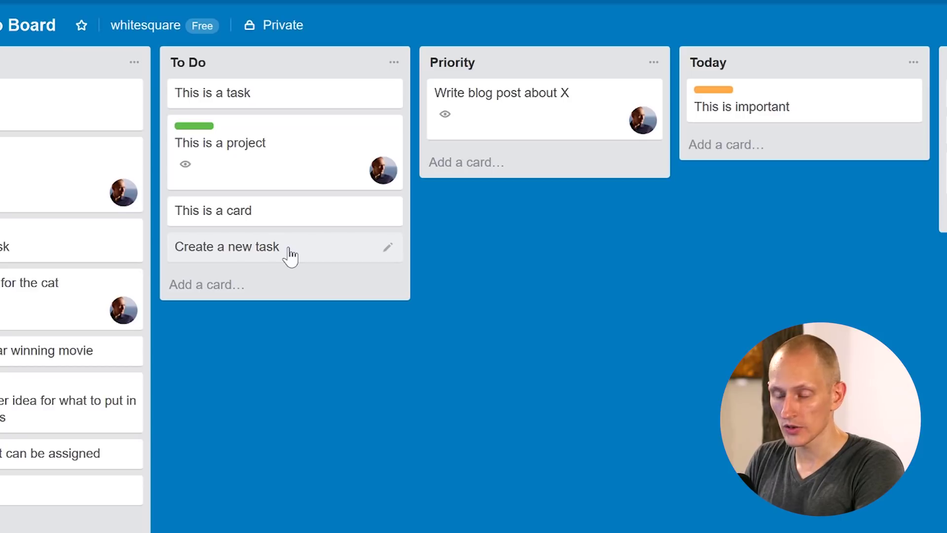
{"action": "key", "text": "space"}
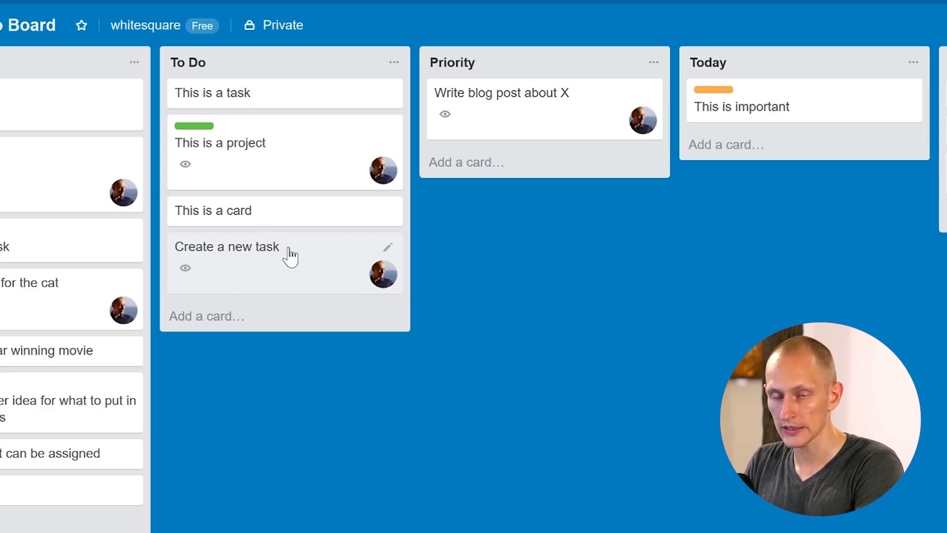
{"action": "key", "text": "a"}
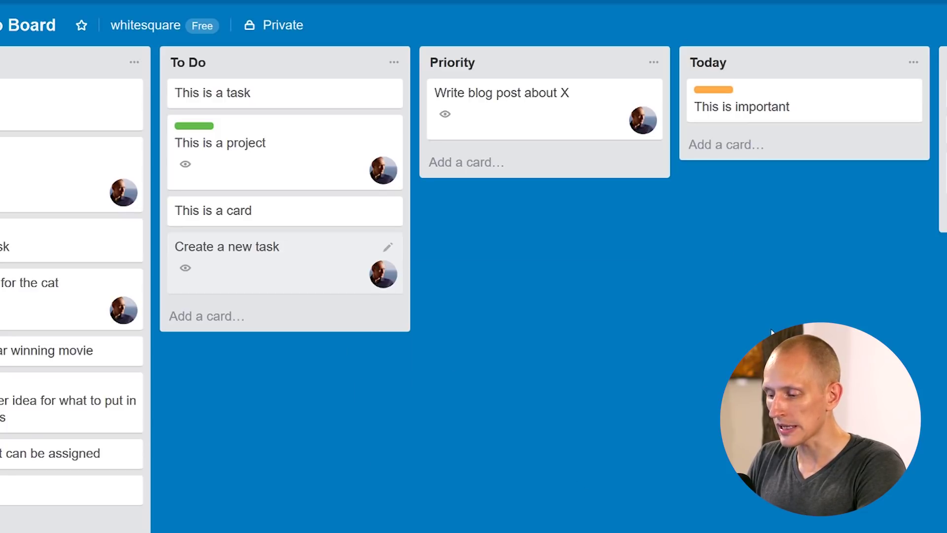
- Tag Create a new task with the green label and set its due date to March 16
{"action": "key", "text": "l"}
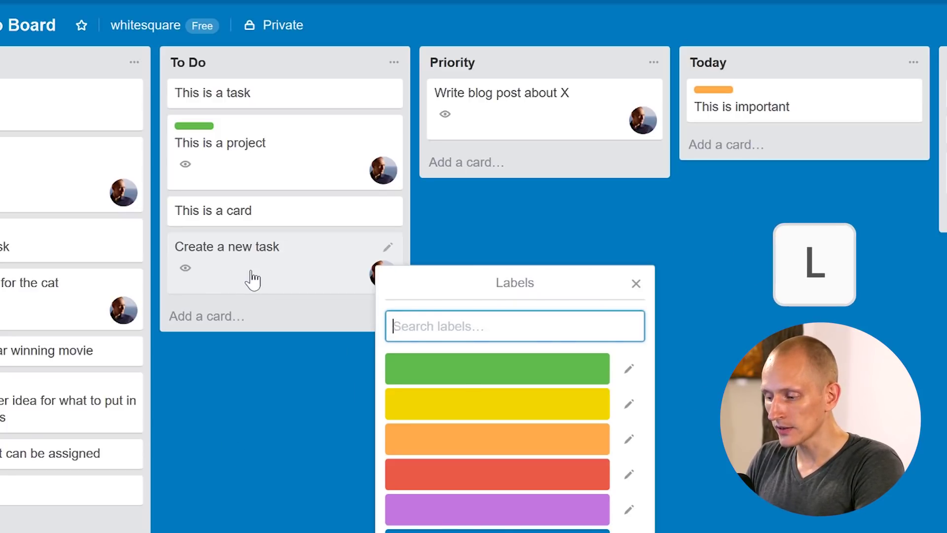
{"action": "left_click", "coordinate": [461, 376]}
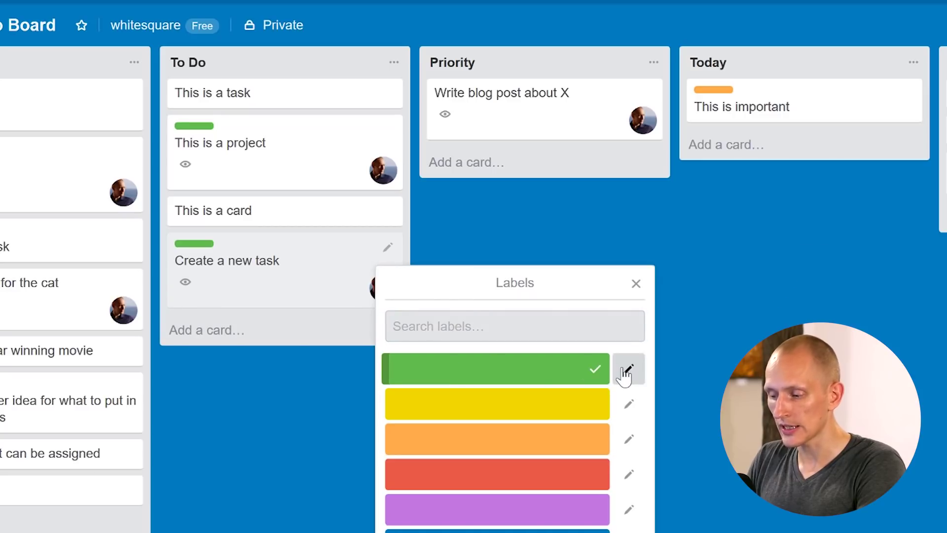
{"action": "left_click", "coordinate": [253, 402]}
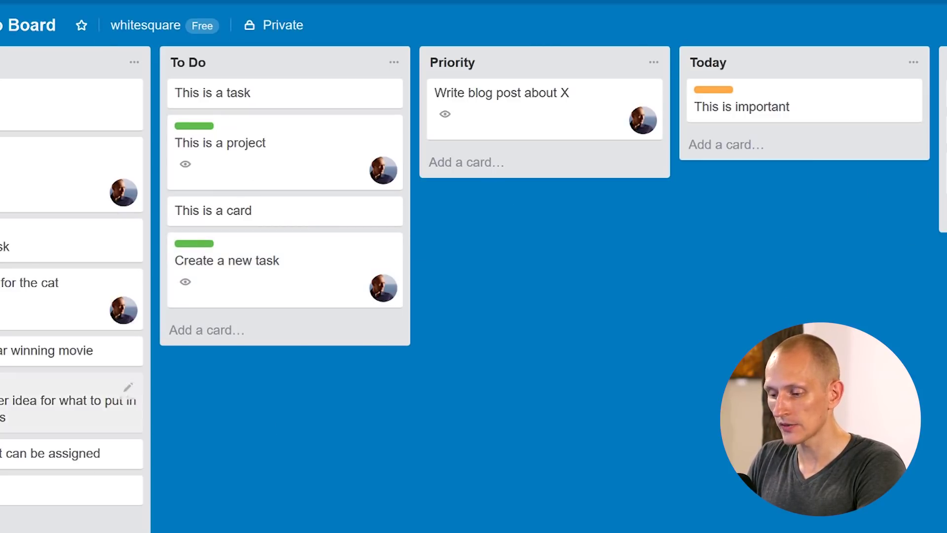
{"action": "key", "text": "d"}
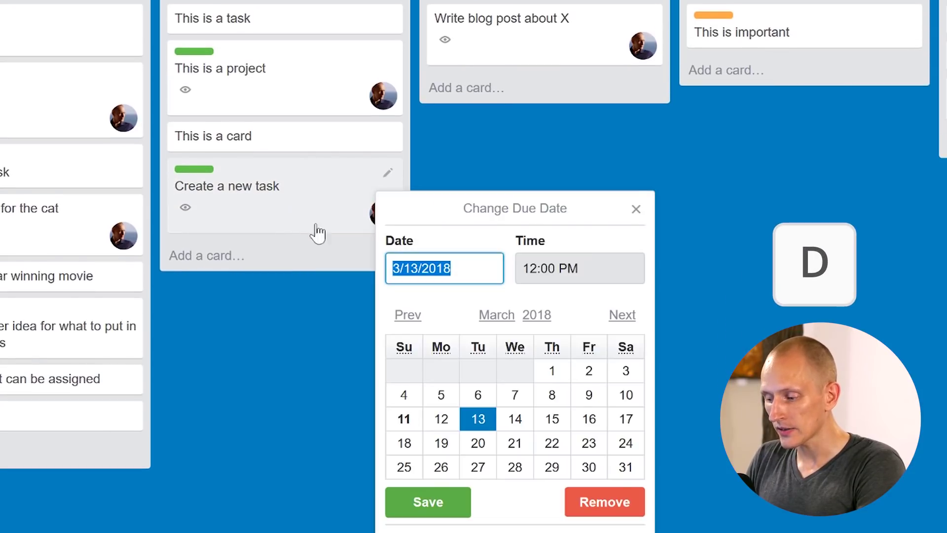
{"action": "left_click", "coordinate": [589, 419]}
{"action": "left_click", "coordinate": [424, 500]}
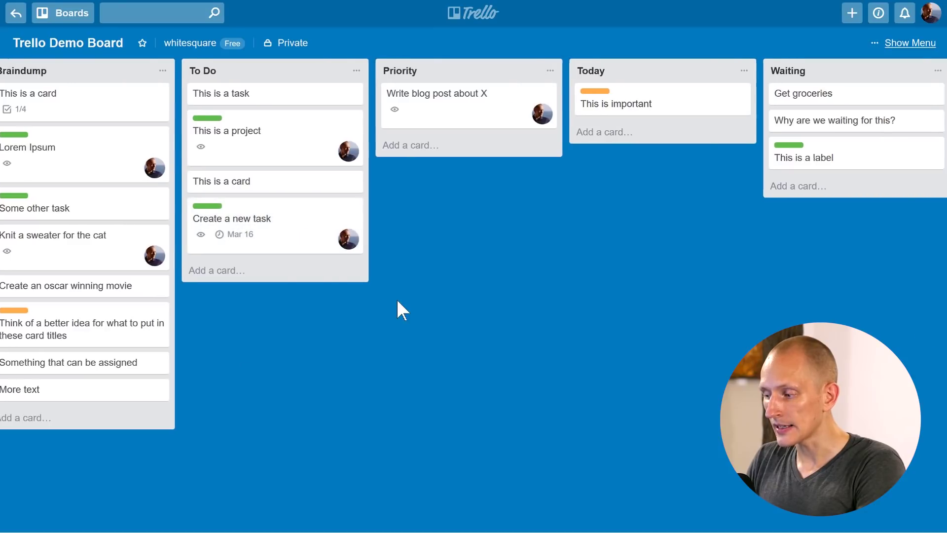
- Archive the Item card from Done with the C shortcut, leaving only Item 2
{"action": "scroll", "coordinate": [398, 301], "scroll_direction": "right", "scroll_amount": 5}
{"action": "key", "text": "c"}
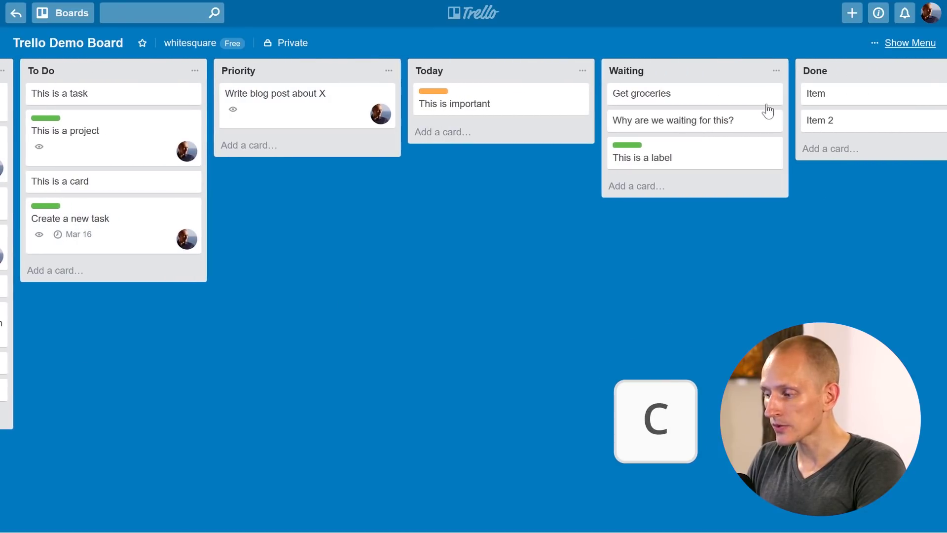
{"action": "left_click", "coordinate": [826, 86]}
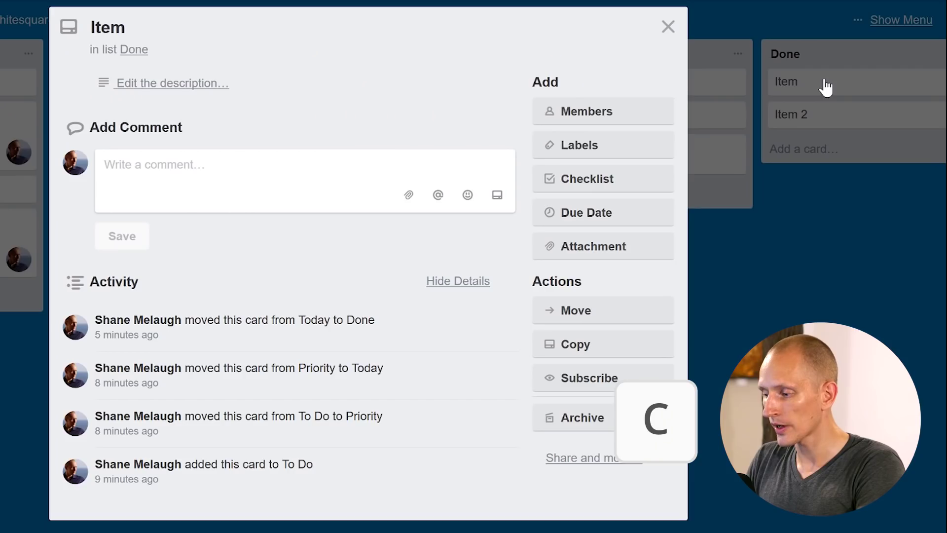
{"action": "left_click", "coordinate": [804, 89]}
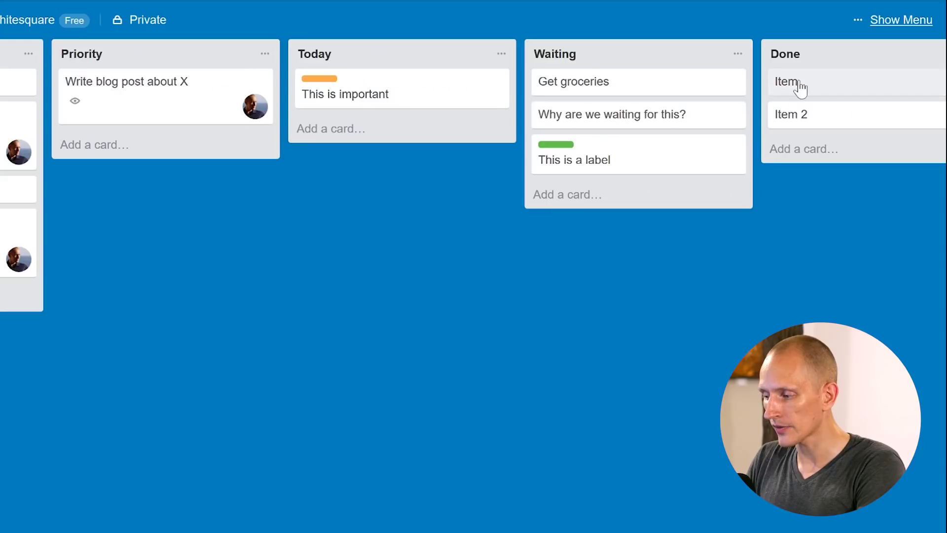
{"action": "key", "text": "c"}
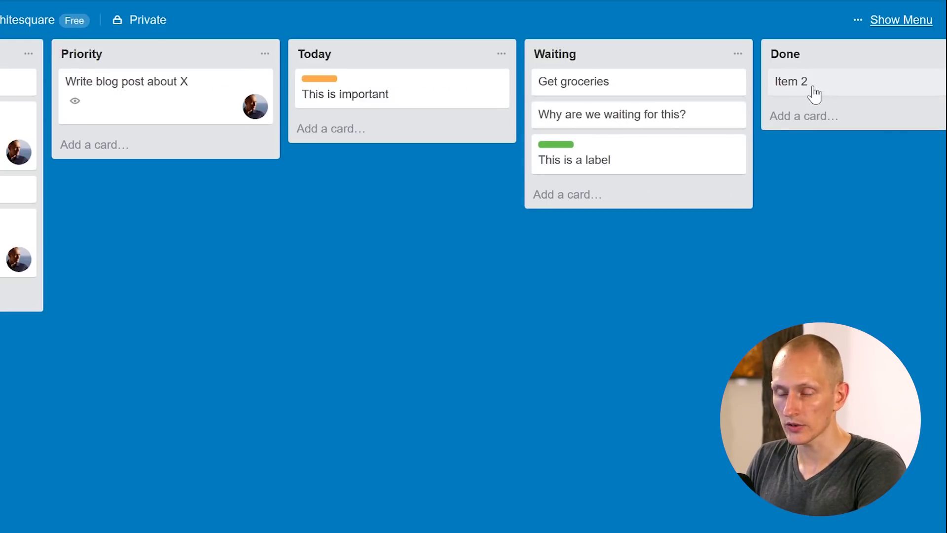
{"action": "scroll", "coordinate": [372, 432], "scroll_direction": "left", "scroll_amount": 5}
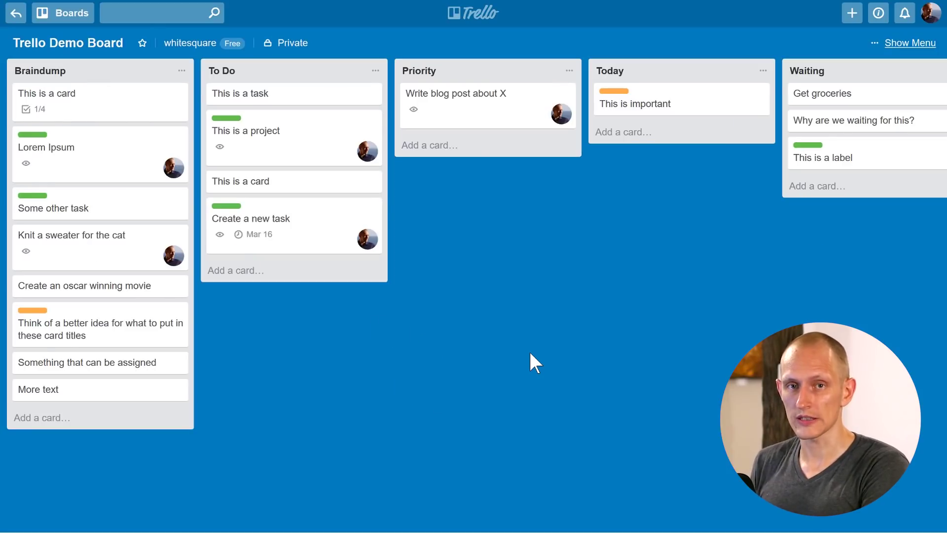
- Add a 'Create task' card at the end of the To Do list
{"action": "left_click", "coordinate": [264, 273]}
{"action": "type", "text": "Create task"}
{"action": "key", "text": "Return"}
{"action": "left_click", "coordinate": [525, 318]}
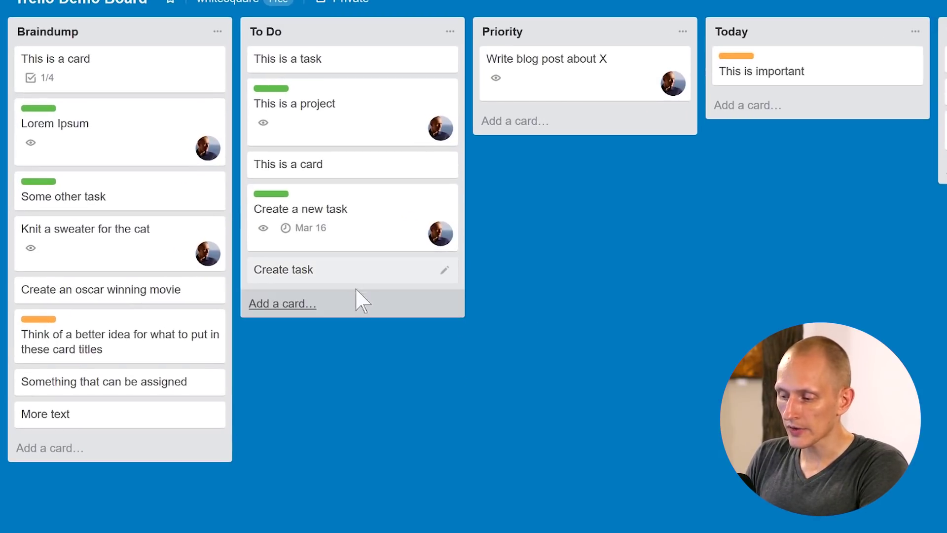
- Assign yourself to Create task and tag it green, leaving it without a due date
{"action": "key", "text": "space"}
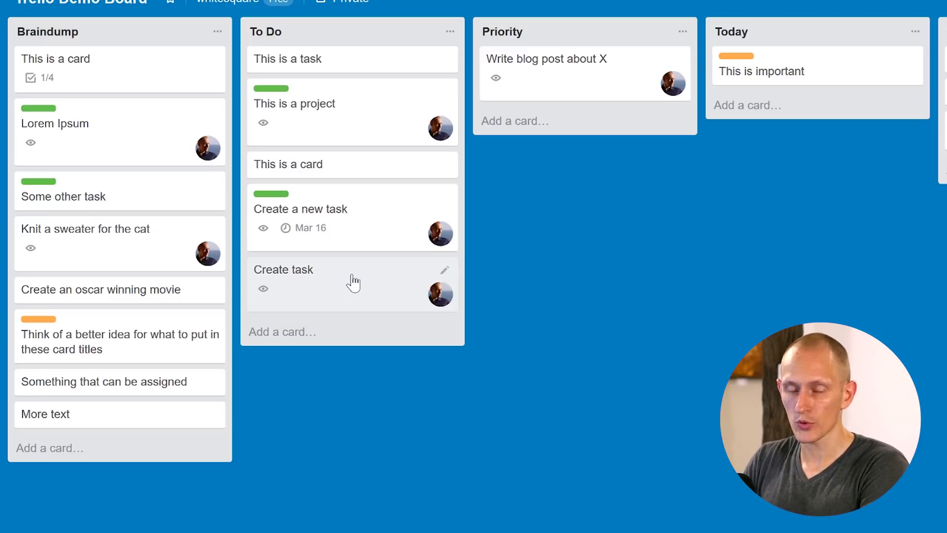
{"action": "key", "text": "l"}
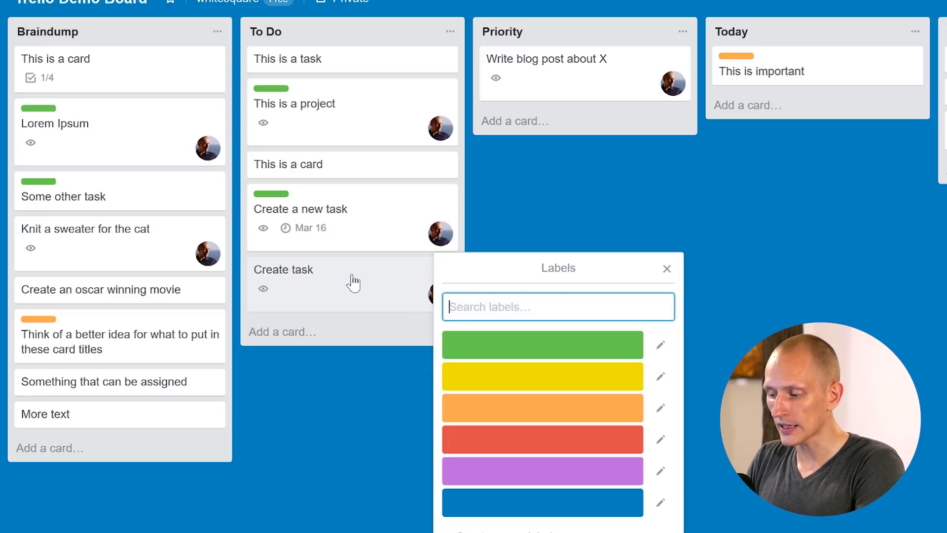
{"action": "left_click", "coordinate": [491, 353]}
{"action": "key", "text": "Escape"}
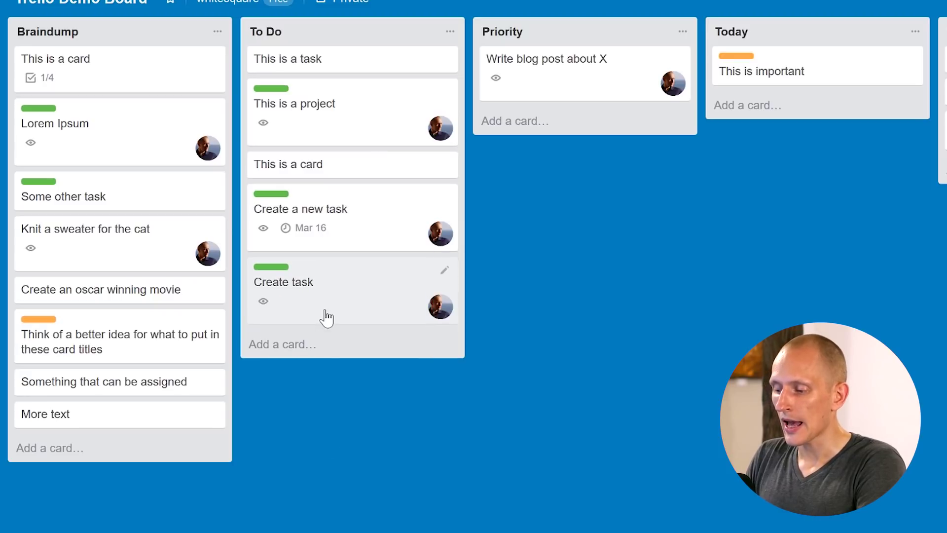
{"action": "key", "text": "d"}
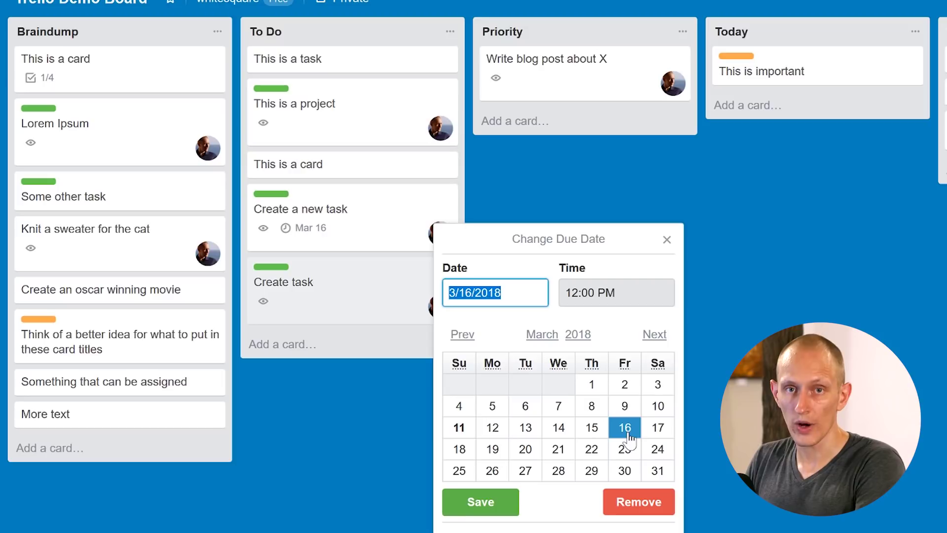
{"action": "key", "text": "Escape"}
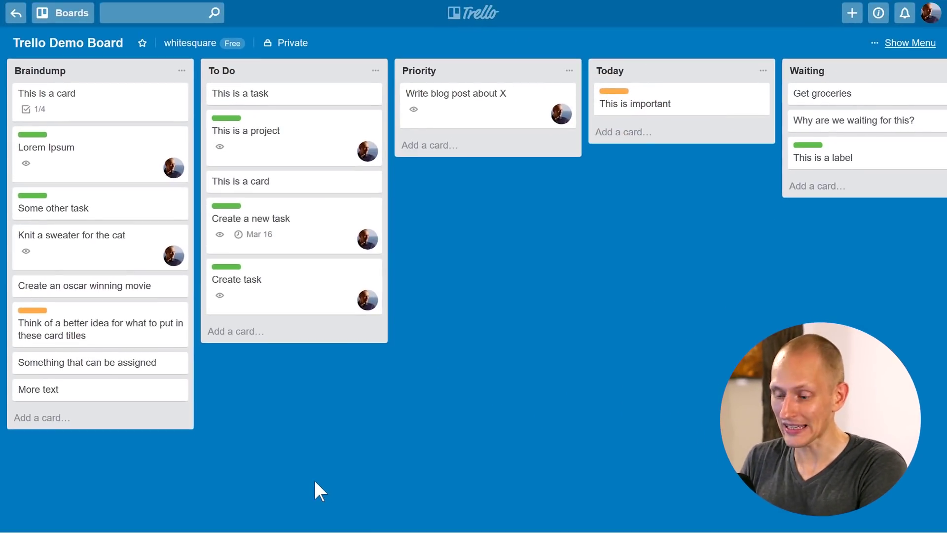
{"action": "key", "text": "q"}
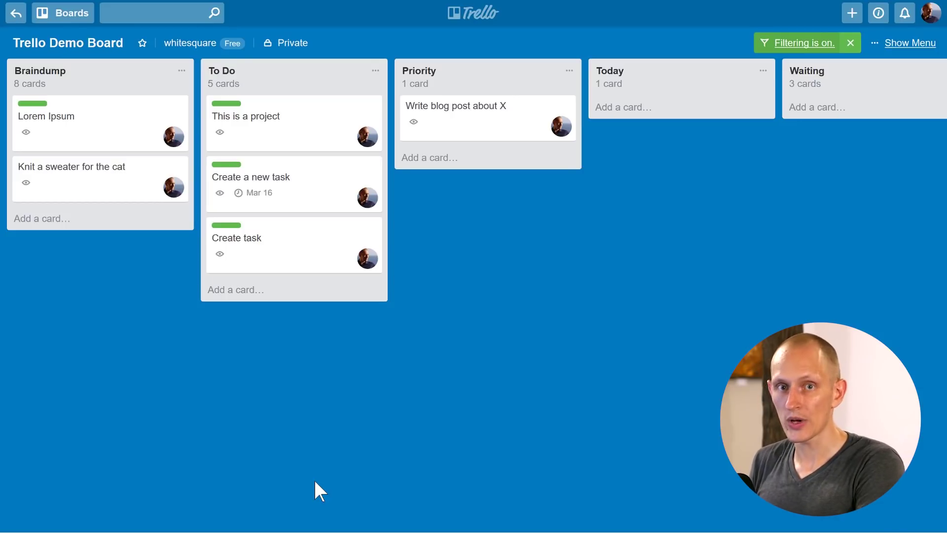
{"action": "key", "text": "x"}
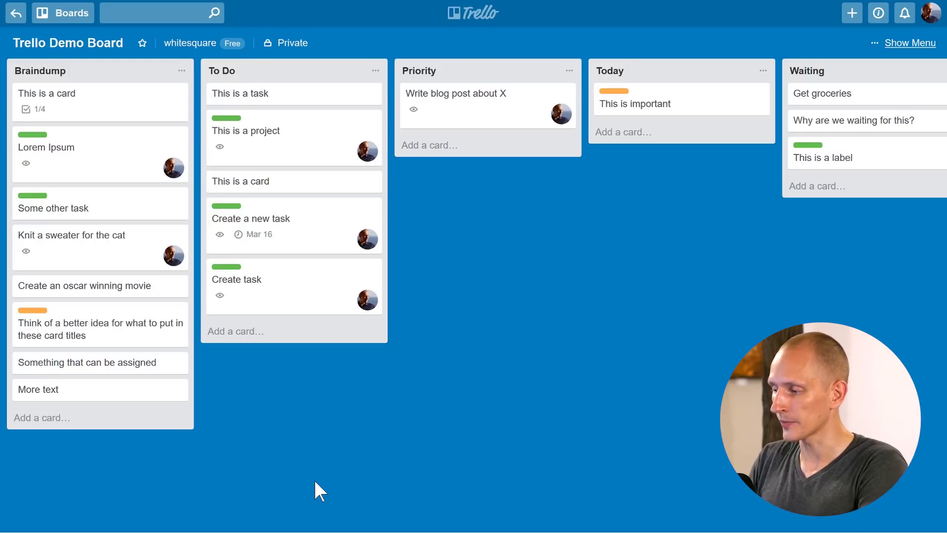
{"action": "left_click", "coordinate": [925, 44]}
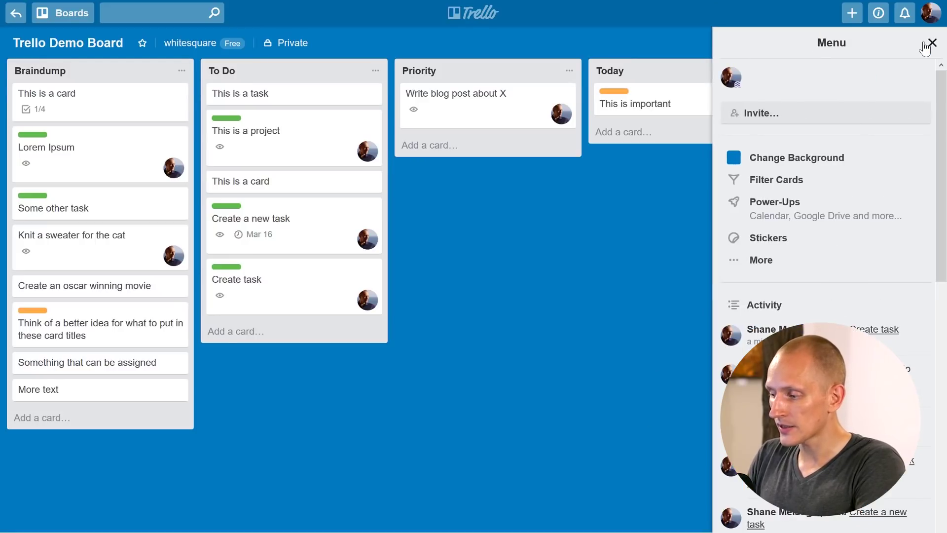
{"action": "left_click", "coordinate": [776, 183]}
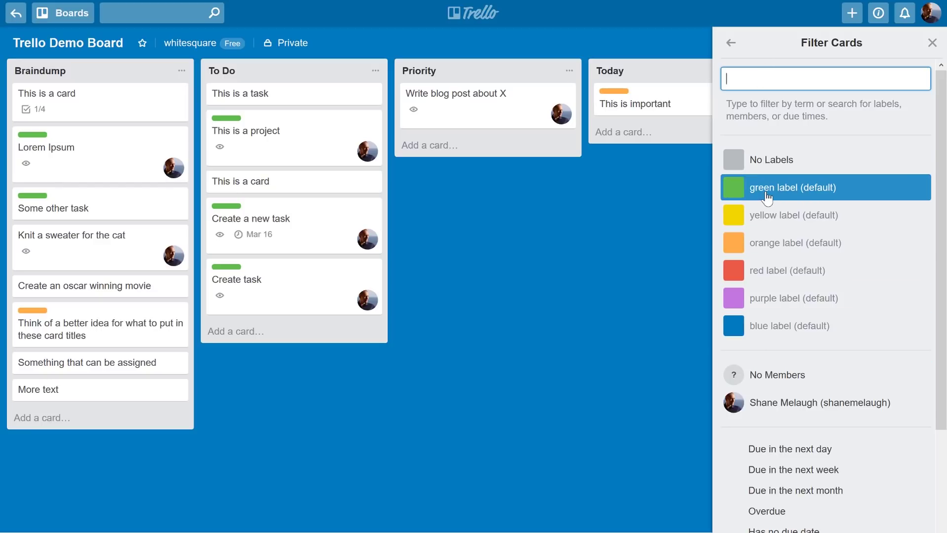
{"action": "left_click", "coordinate": [767, 197]}
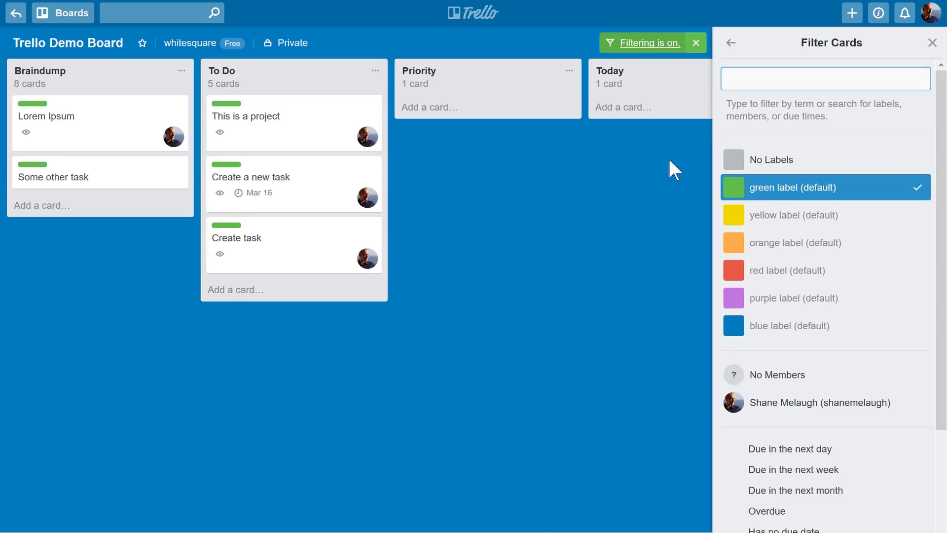
{"action": "key", "text": "x"}
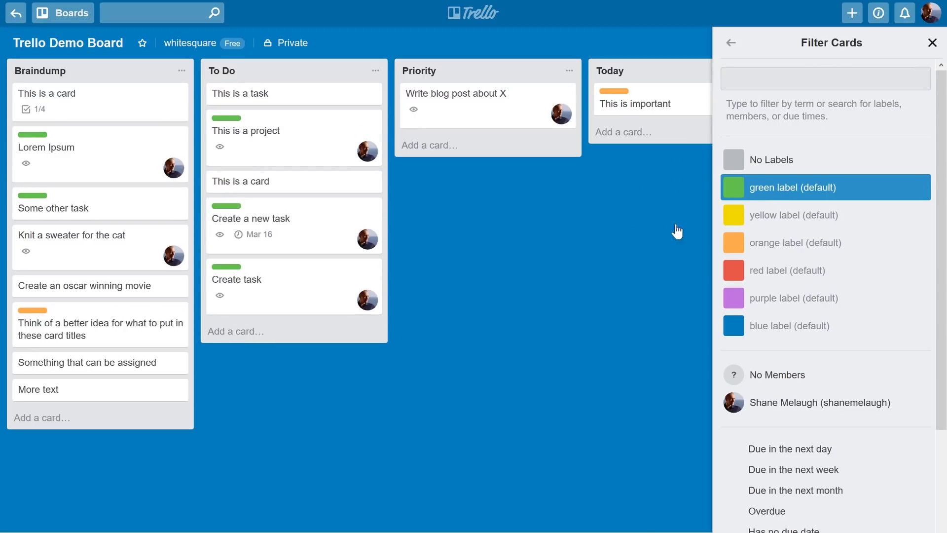
{"action": "key", "text": "Escape"}
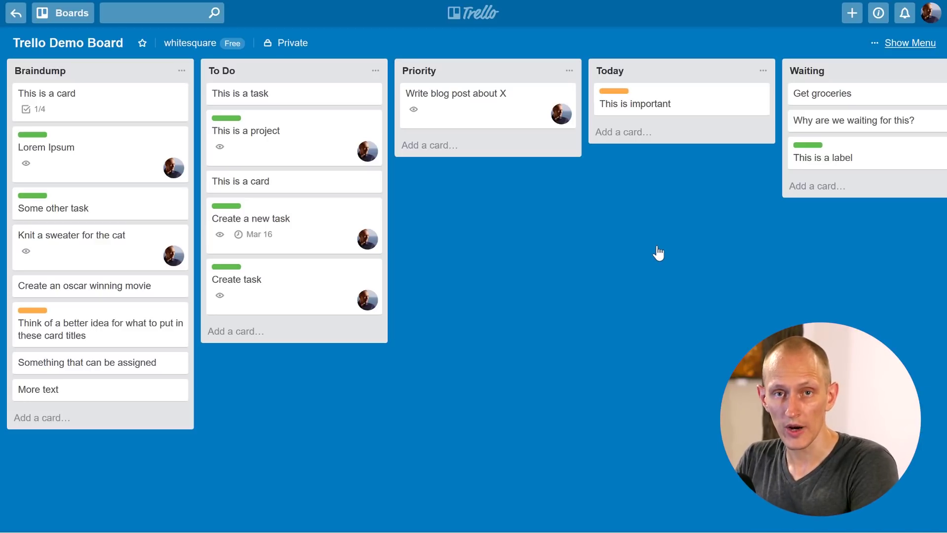